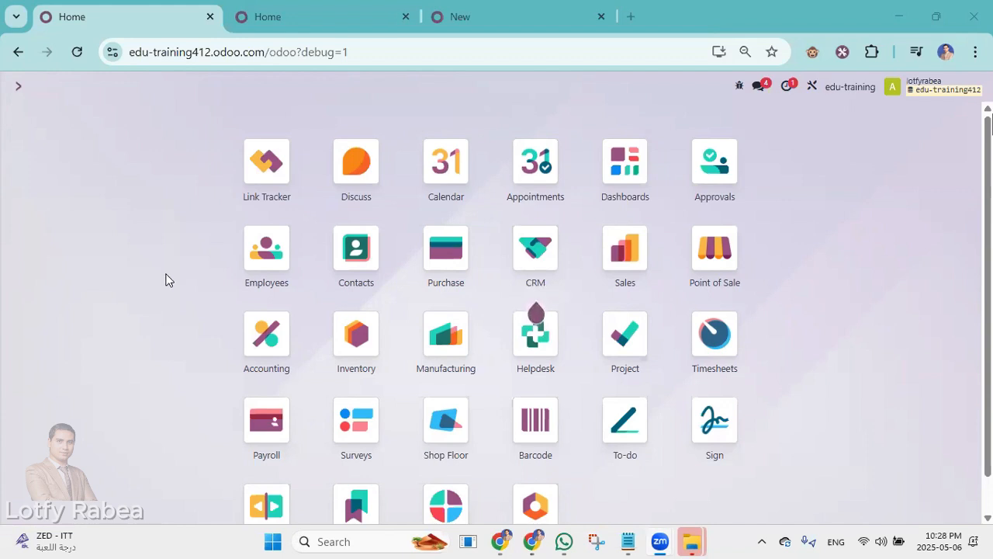
- Create and save a new employee named Employee 15 in the Purchase department
{"action": "left_click", "coordinate": [271, 250]}
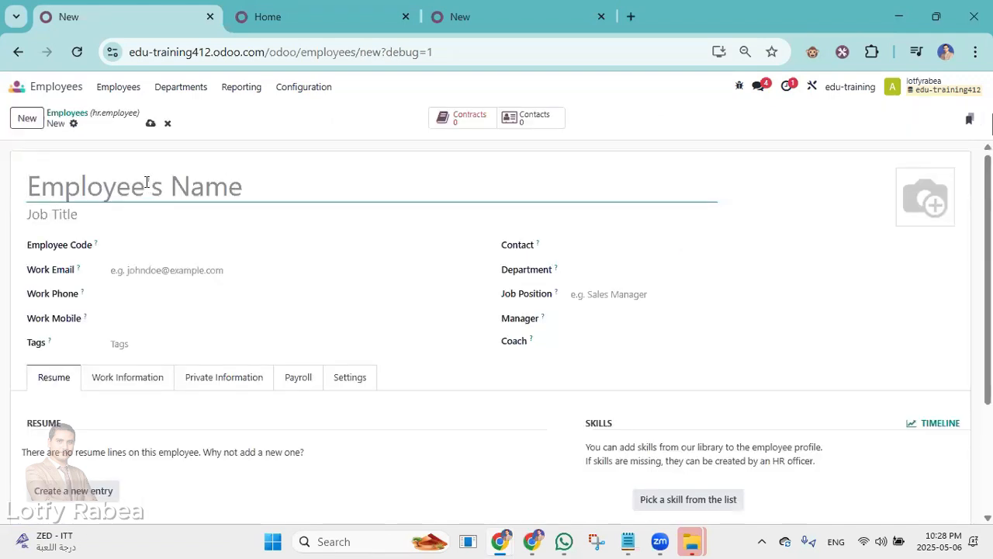
{"action": "type", "text": "Emp"}
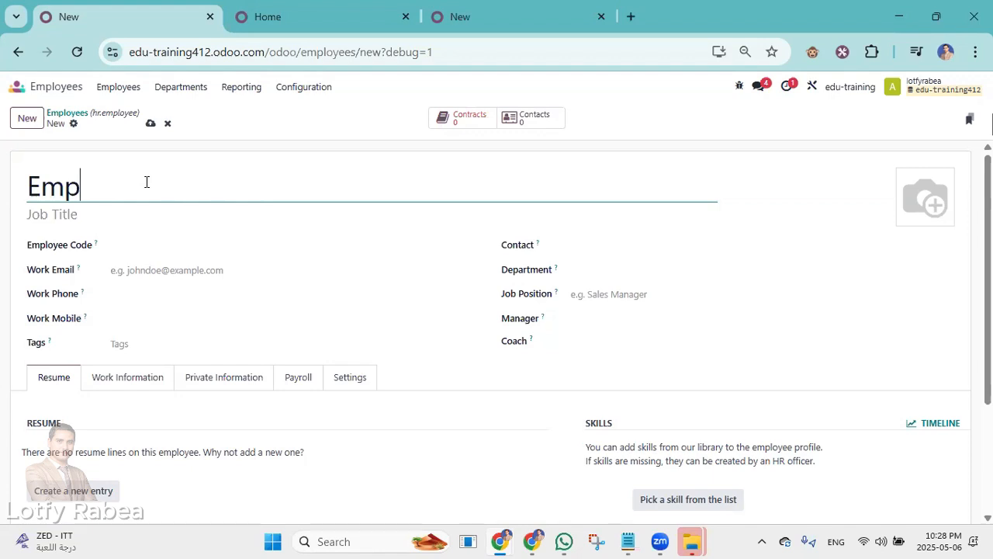
{"action": "type", "text": "loyee "}
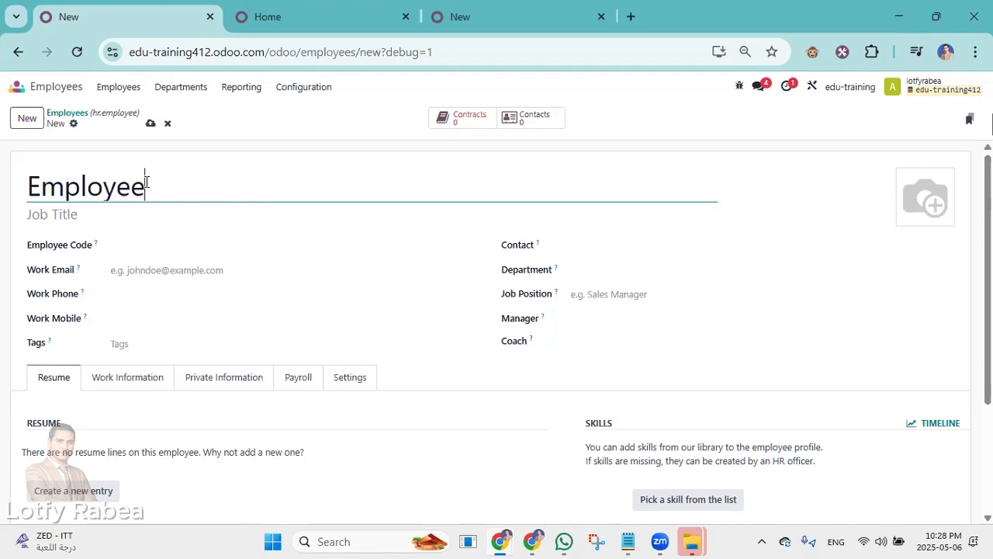
{"action": "type", "text": "15"}
{"action": "left_click", "coordinate": [611, 270]}
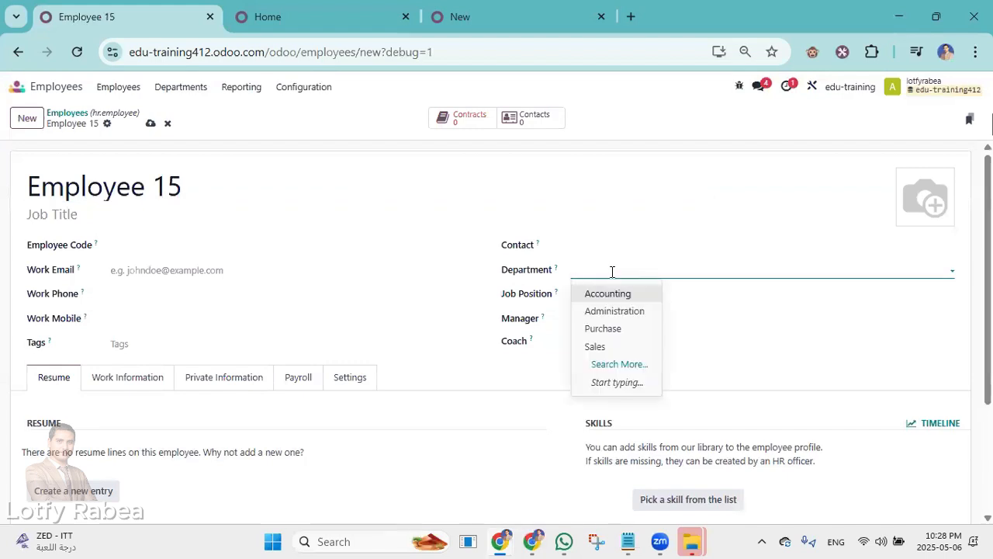
{"action": "left_click", "coordinate": [631, 329]}
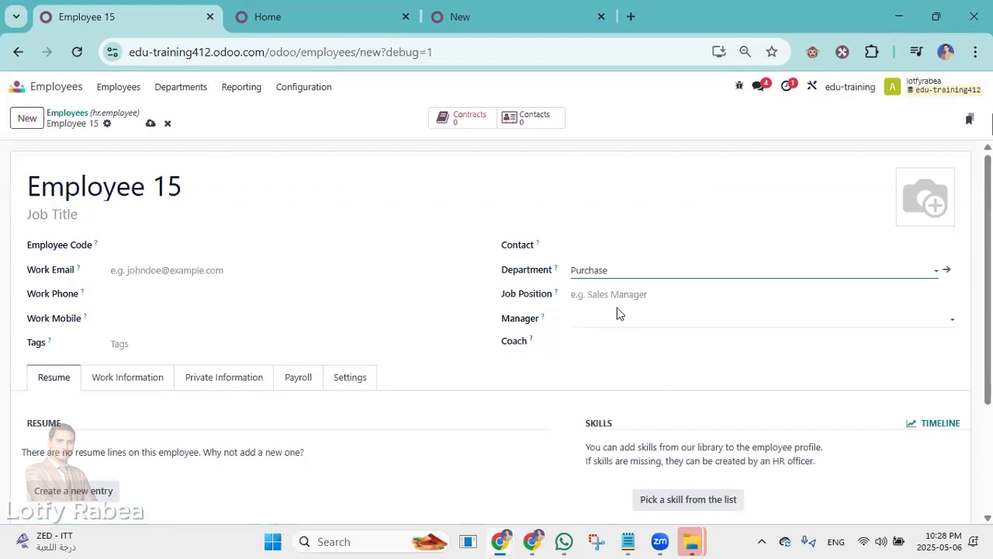
{"action": "left_click", "coordinate": [151, 124]}
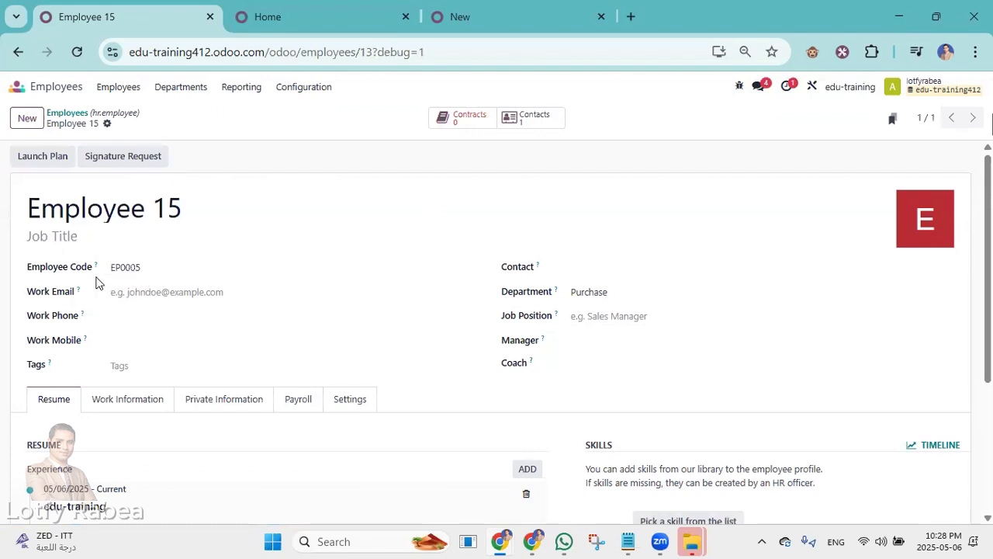
- Set the Contact of the Employee 15 record to the contact Employee 15 and save the record
{"action": "left_click", "coordinate": [638, 265]}
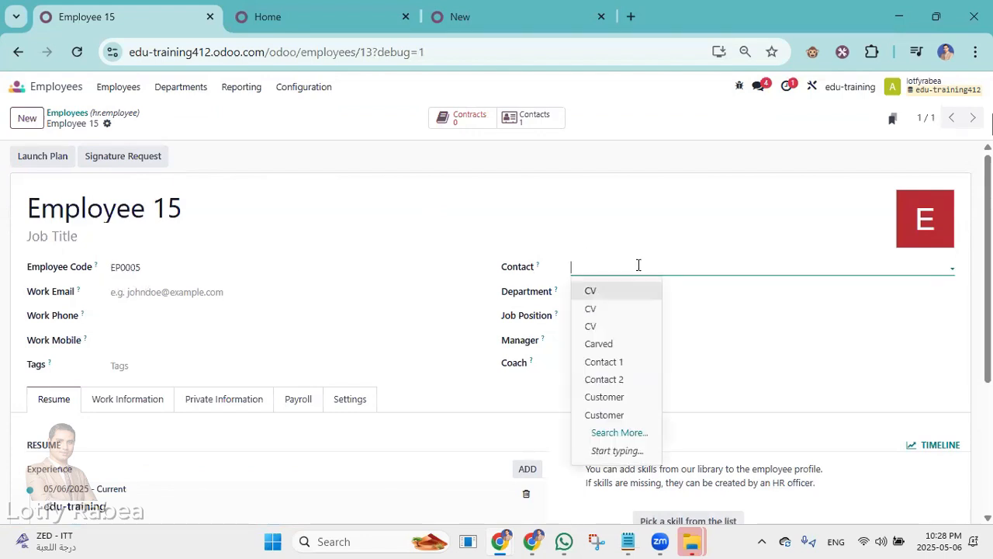
{"action": "type", "text": "15"}
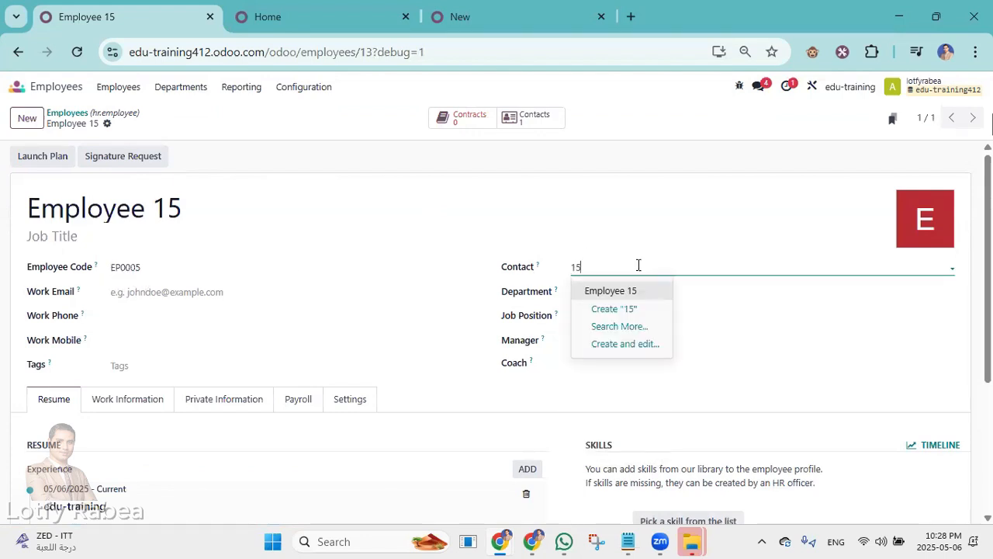
{"action": "left_click", "coordinate": [594, 291]}
{"action": "left_click", "coordinate": [152, 125]}
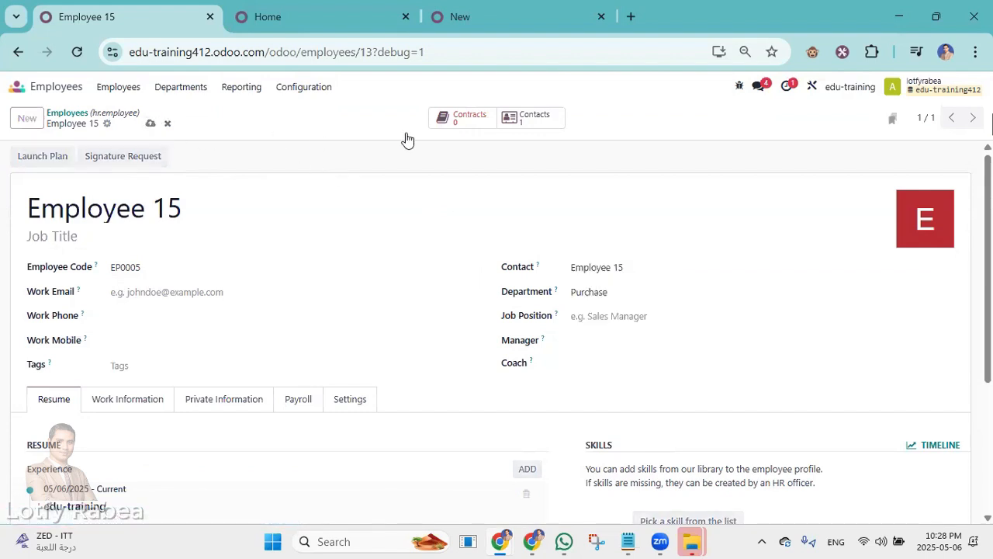
- Inspect the Reference on the contact linked to Employee 15 and return to the employee record
{"action": "left_click", "coordinate": [527, 117]}
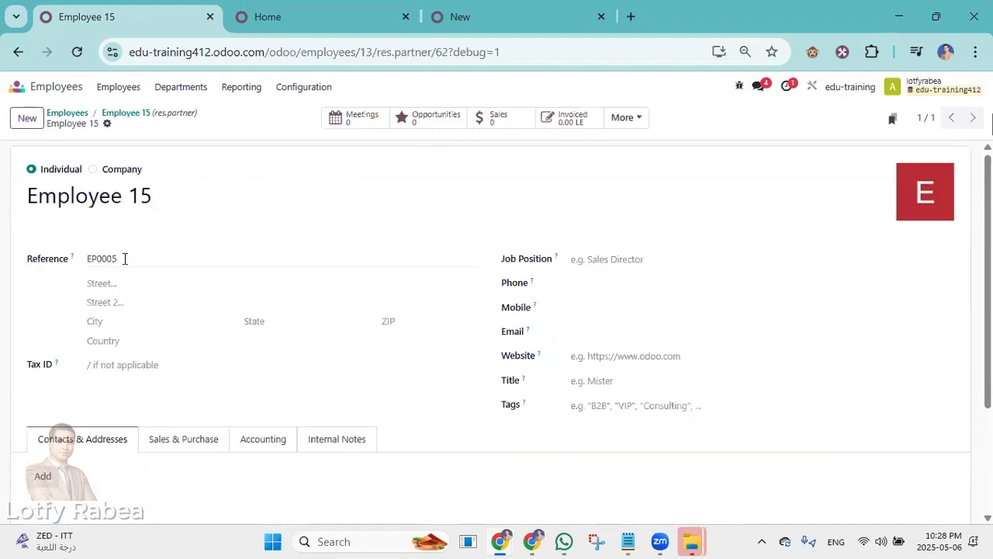
{"action": "left_click_drag", "start_coordinate": [124, 259], "coordinate": [92, 264]}
{"action": "left_click", "coordinate": [44, 278]}
{"action": "left_click", "coordinate": [145, 117]}
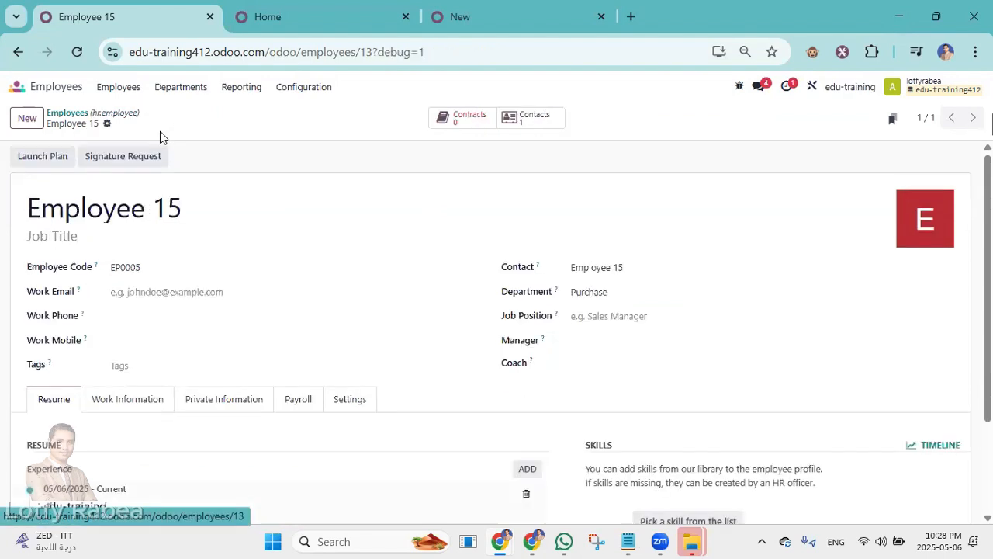
- Start a new employee record named Employee 16, copy the name, and set the department to Purchase
{"action": "left_click", "coordinate": [15, 127]}
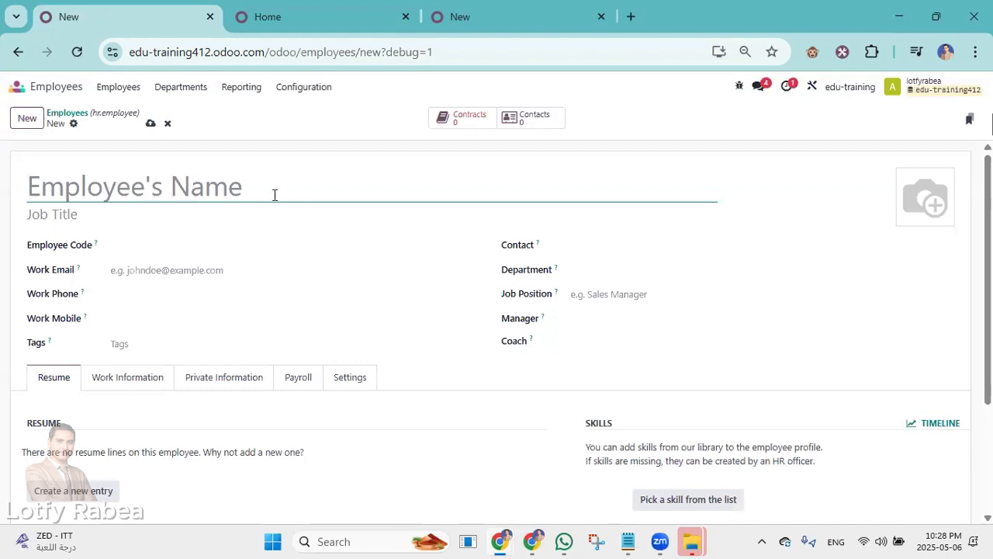
{"action": "type", "text": "Employee"}
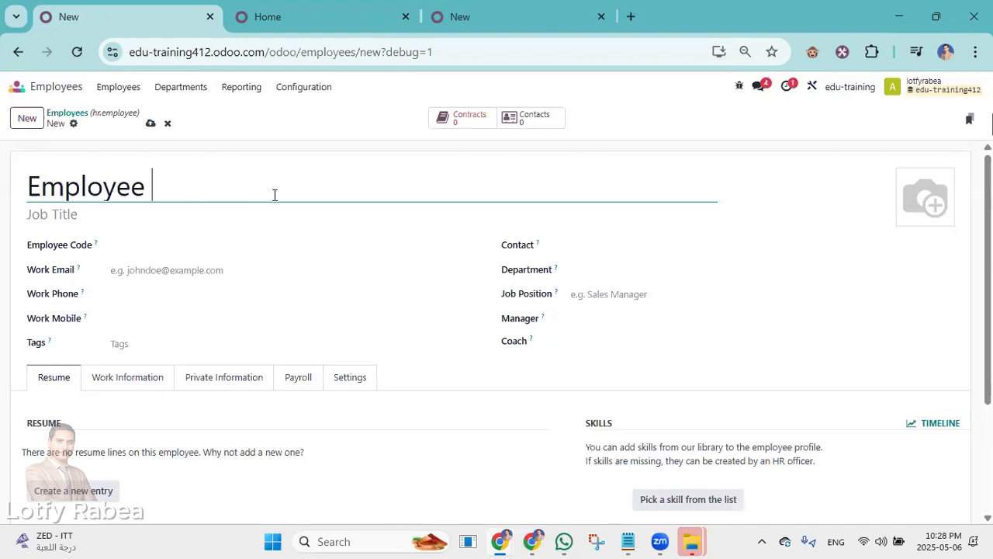
{"action": "type", "text": " 16"}
{"action": "left_click_drag", "start_coordinate": [171, 188], "coordinate": [39, 190]}
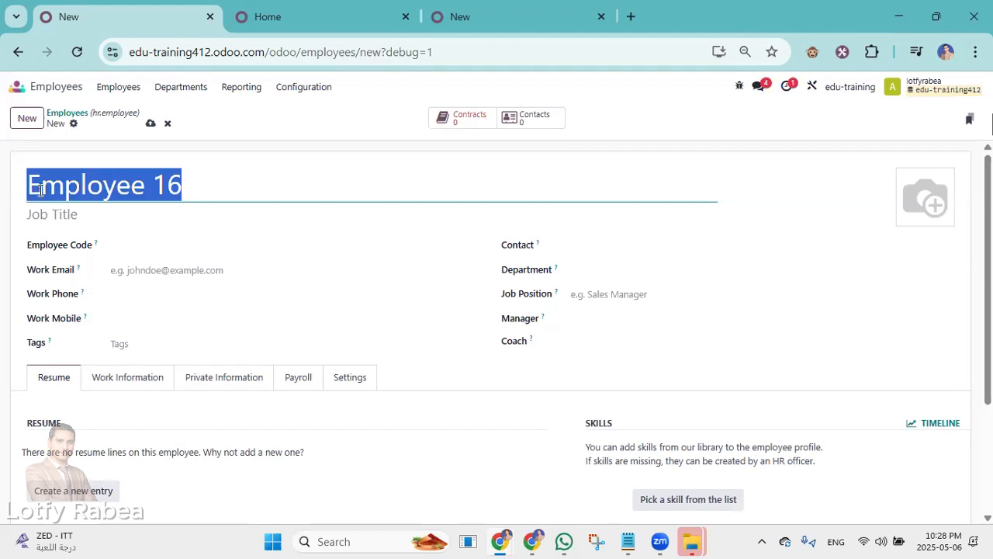
{"action": "right_click", "coordinate": [47, 193]}
{"action": "left_click", "coordinate": [91, 136]}
{"action": "left_click", "coordinate": [602, 268]}
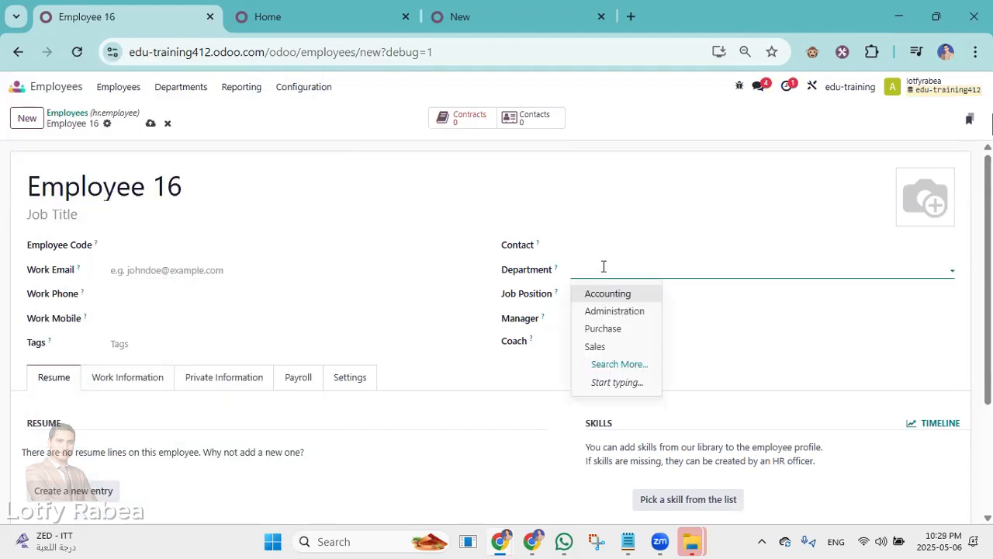
{"action": "left_click", "coordinate": [613, 330]}
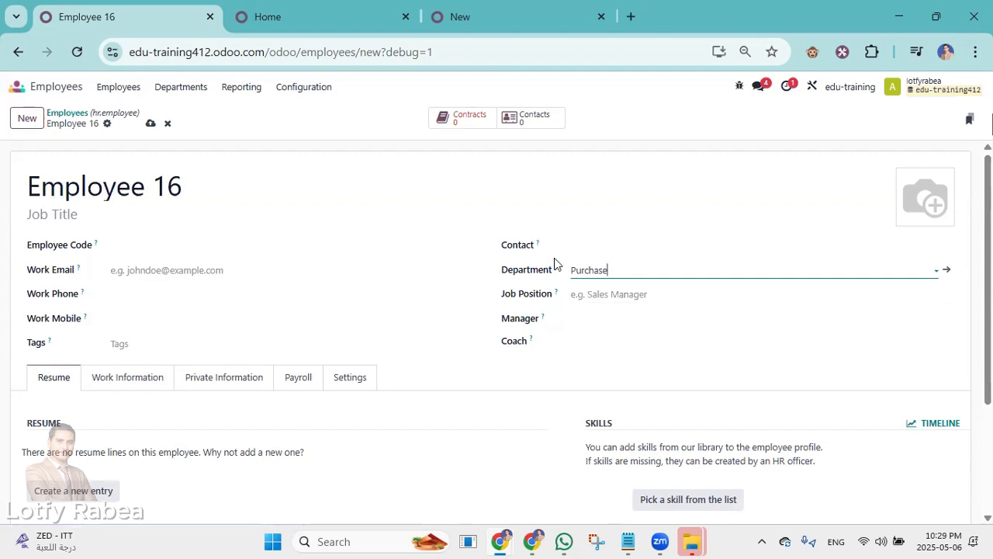
- Try to find Employee 16 as the Contact in the unsaved employee record, and clear the entry
{"action": "left_click", "coordinate": [626, 245]}
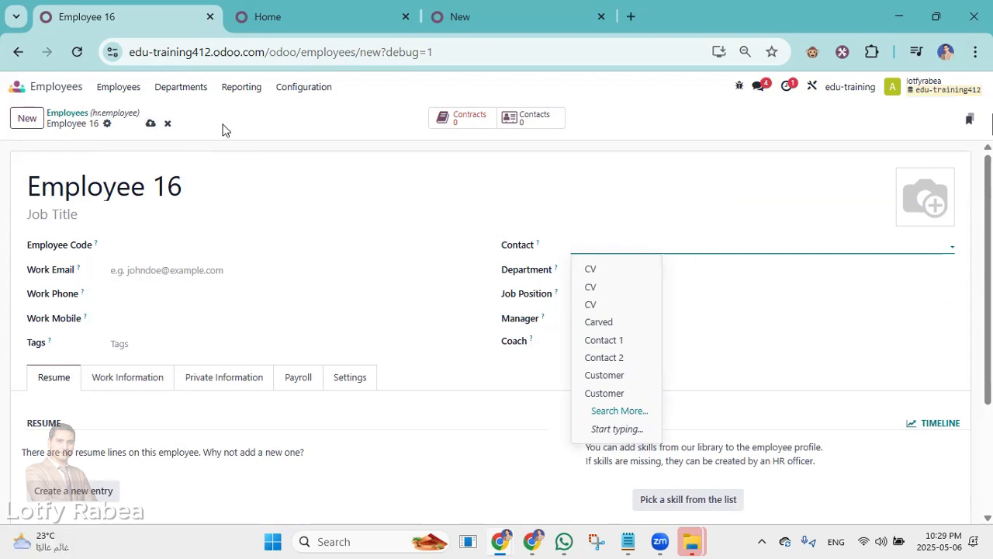
{"action": "right_click", "coordinate": [603, 247]}
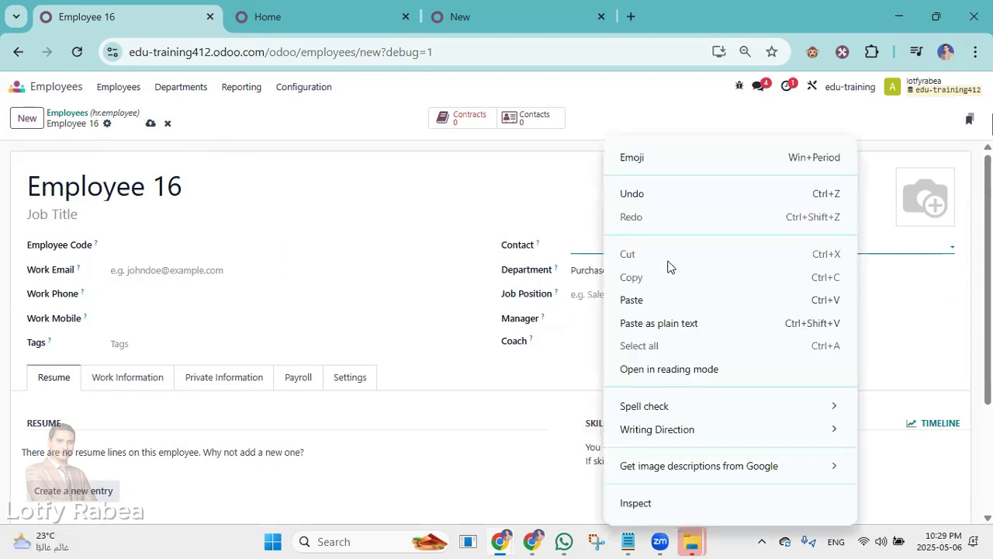
{"action": "left_click", "coordinate": [673, 301]}
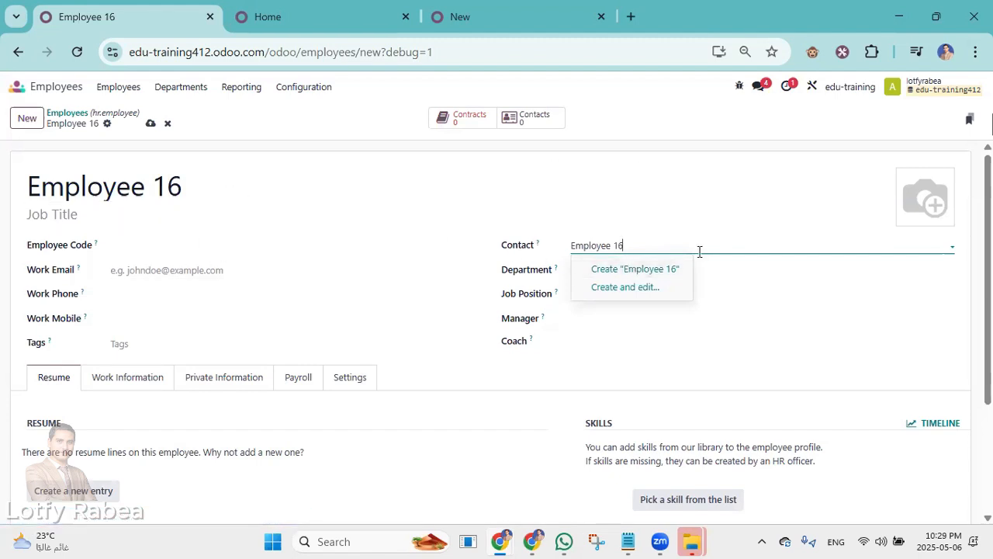
{"action": "key", "text": "Escape"}
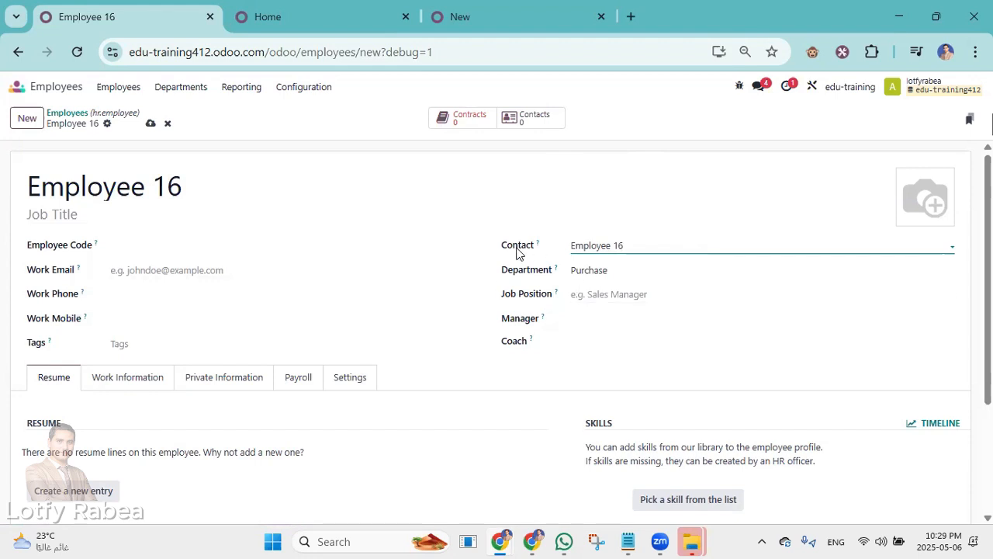
{"action": "left_click_drag", "start_coordinate": [640, 245], "coordinate": [571, 256]}
{"action": "left_click", "coordinate": [650, 244]}
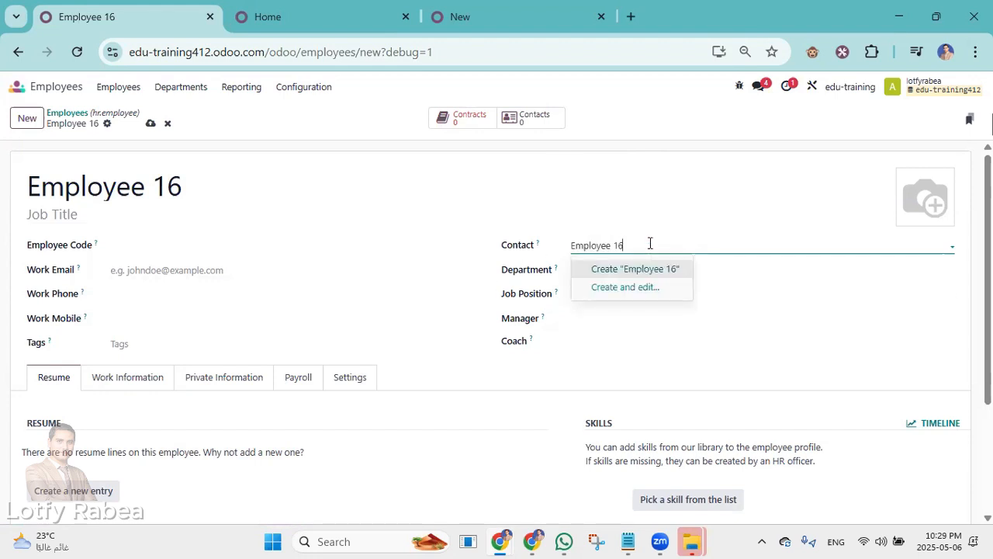
{"action": "left_click_drag", "start_coordinate": [647, 244], "coordinate": [554, 264]}
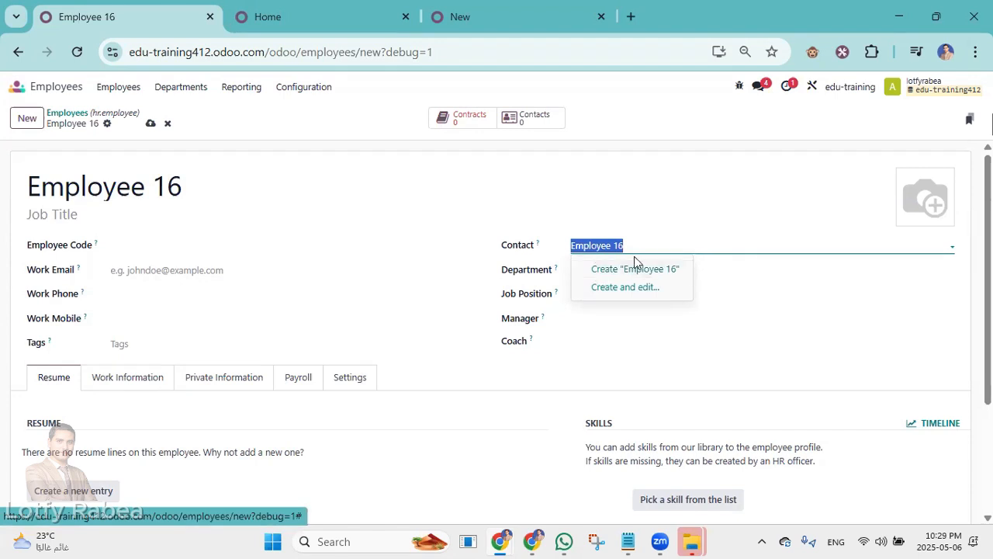
{"action": "key", "text": "BackSpace"}
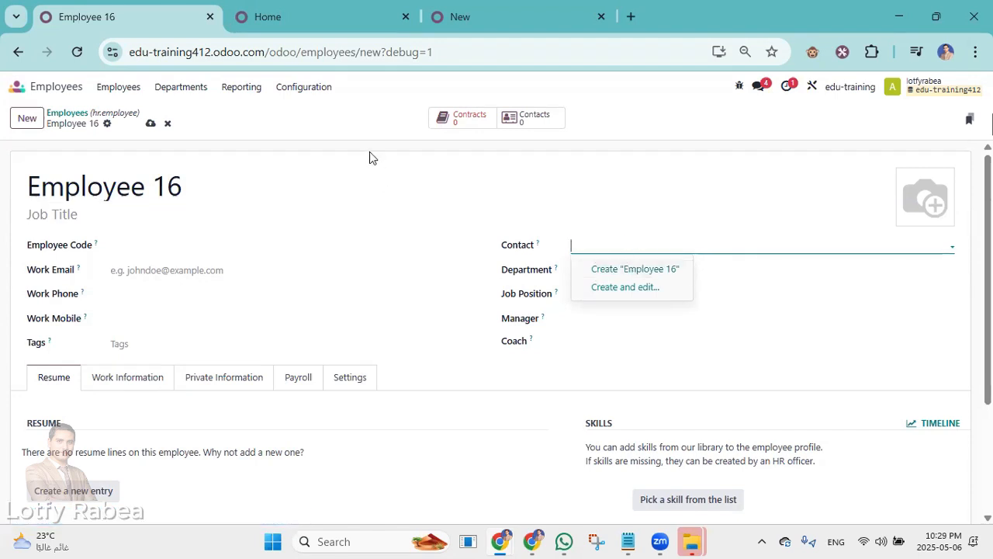
- Save the employee record and set its Contact to Employee 16, checking the linked contact record
{"action": "left_click", "coordinate": [246, 102]}
{"action": "left_click", "coordinate": [152, 126]}
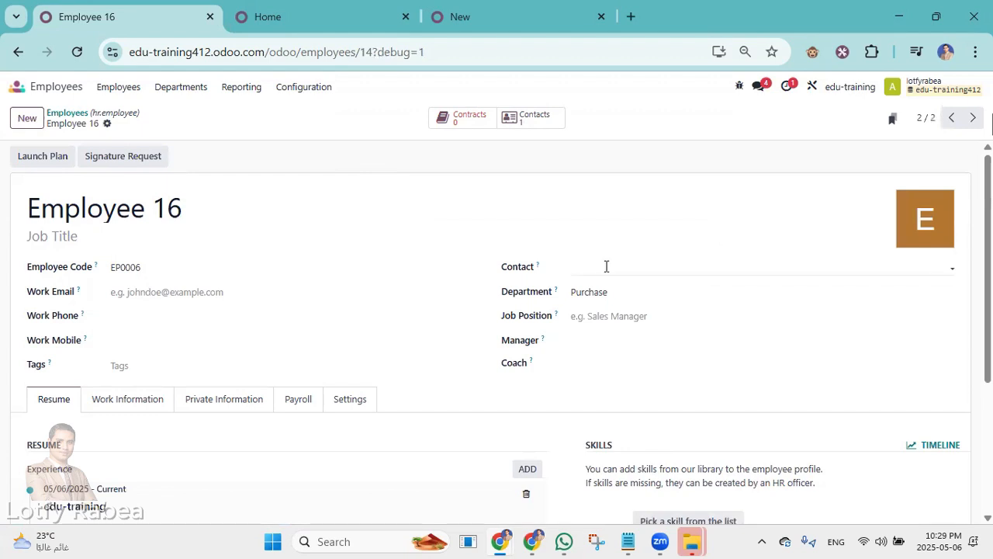
{"action": "left_click", "coordinate": [605, 266]}
{"action": "right_click", "coordinate": [606, 267]}
{"action": "left_click", "coordinate": [634, 300]}
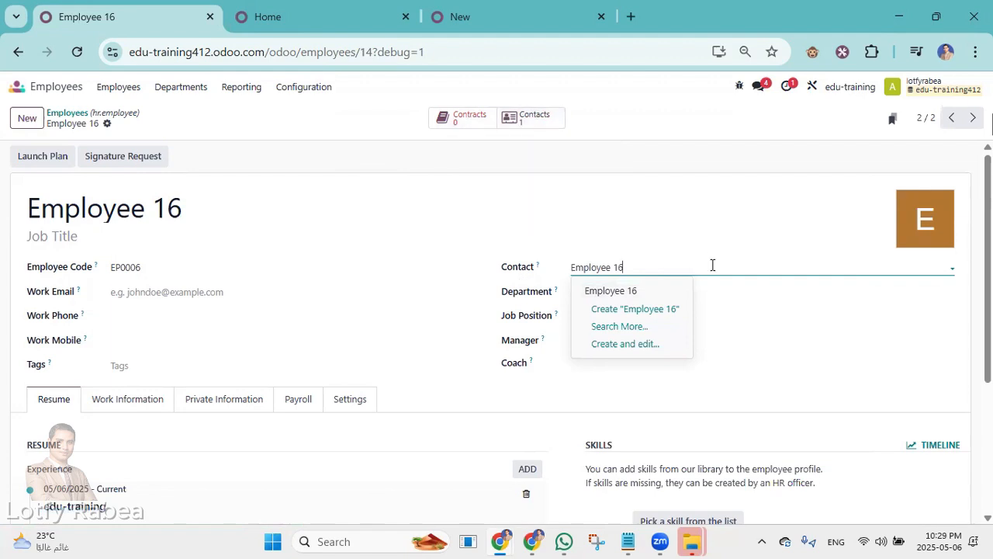
{"action": "left_click", "coordinate": [666, 292]}
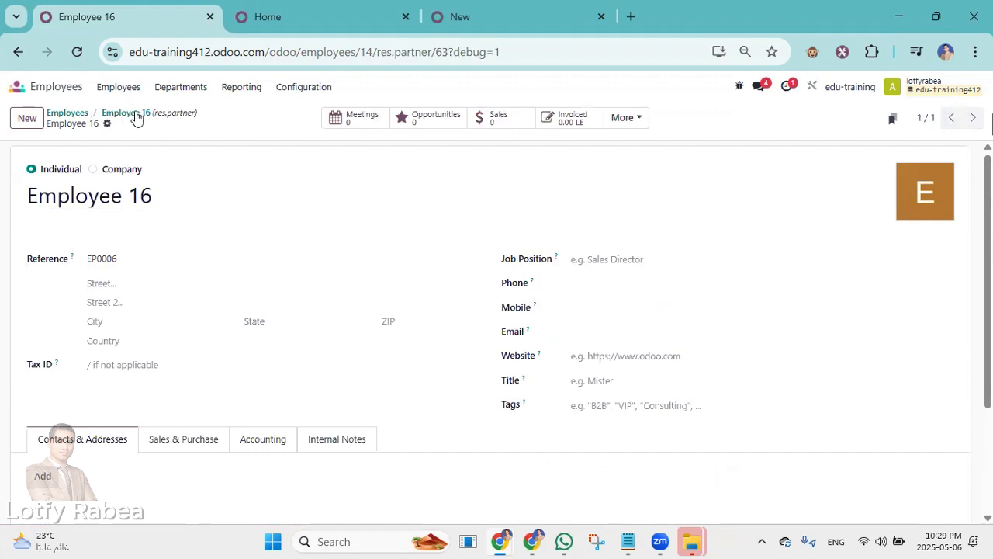
{"action": "left_click", "coordinate": [136, 114]}
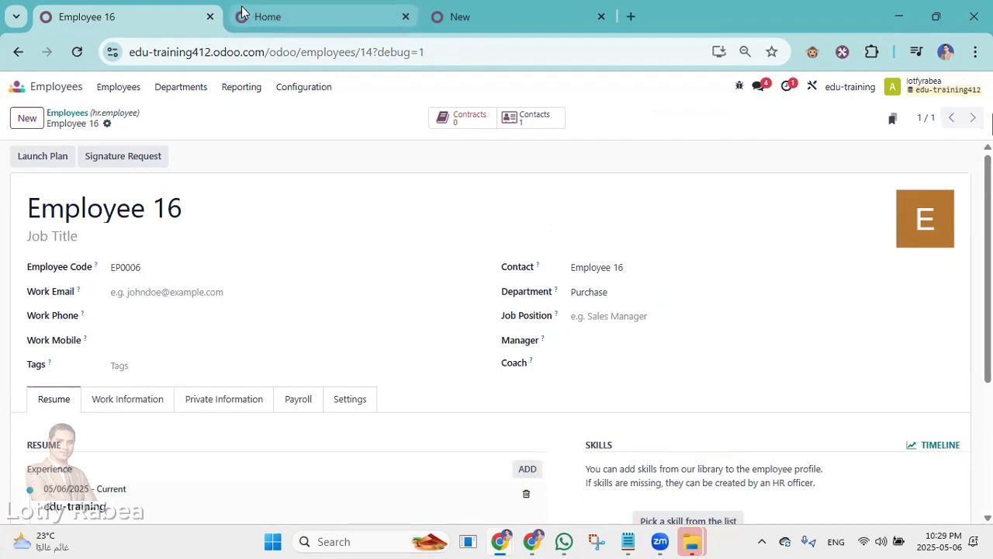
- Open the Server Actions list from the home screen in the second browser tab
{"action": "left_click", "coordinate": [317, 16]}
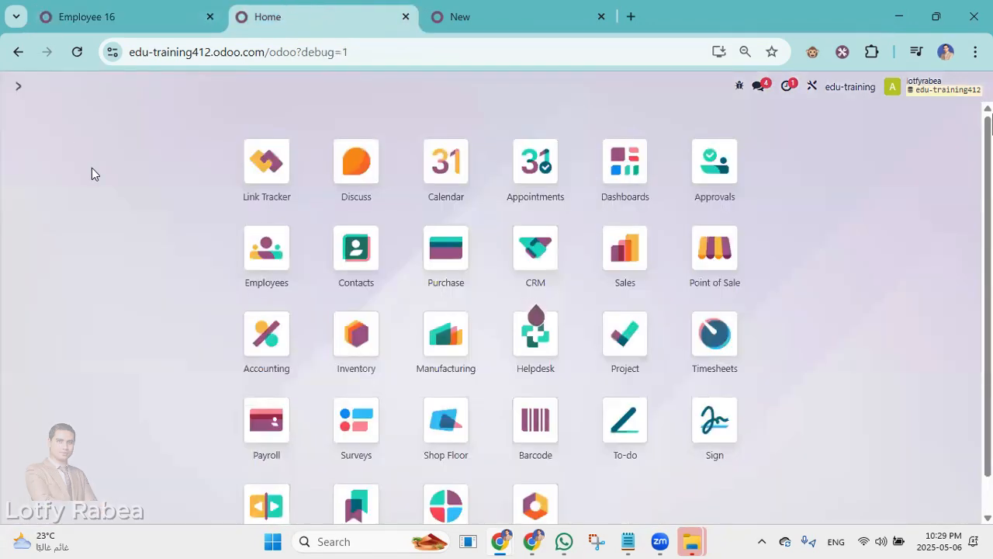
{"action": "type", "text": "se"}
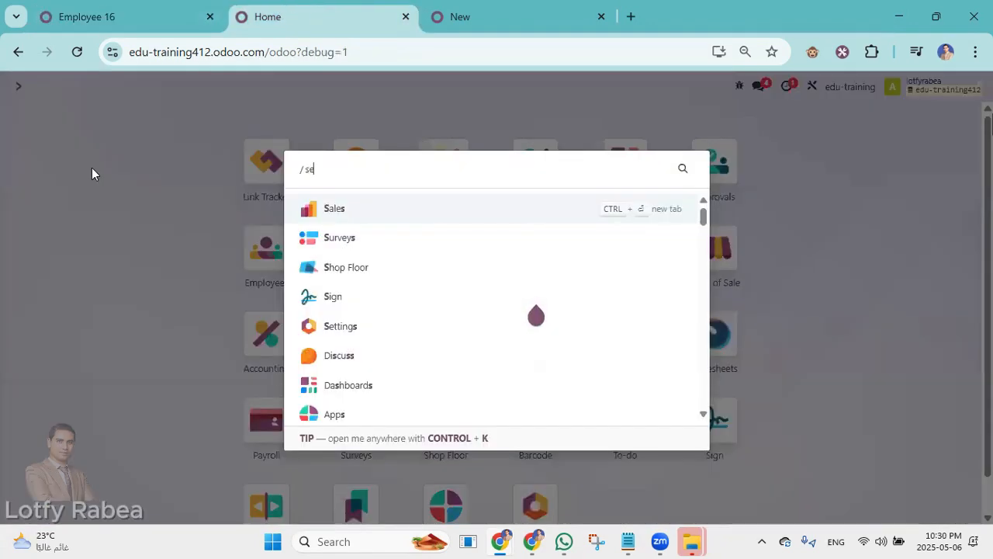
{"action": "type", "text": "r"}
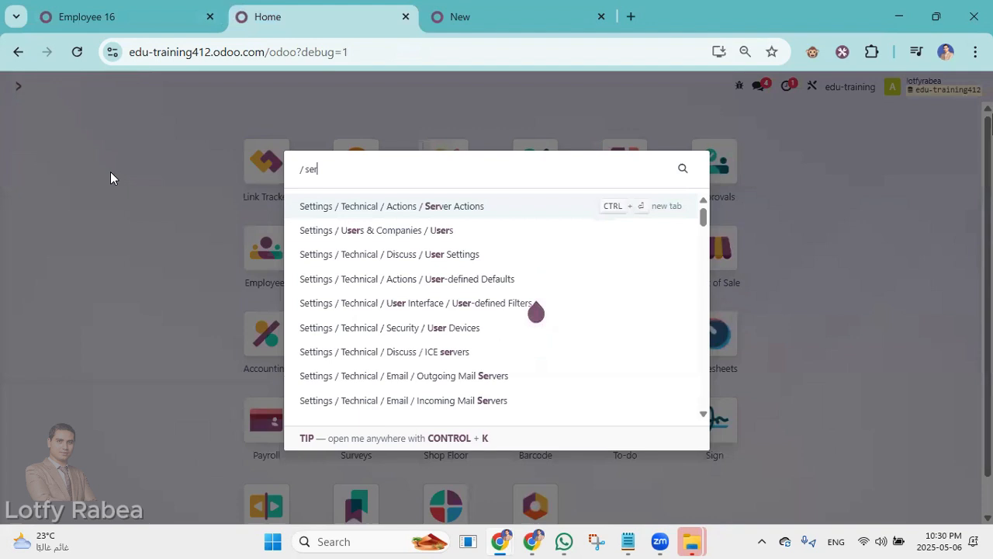
{"action": "left_click", "coordinate": [407, 217]}
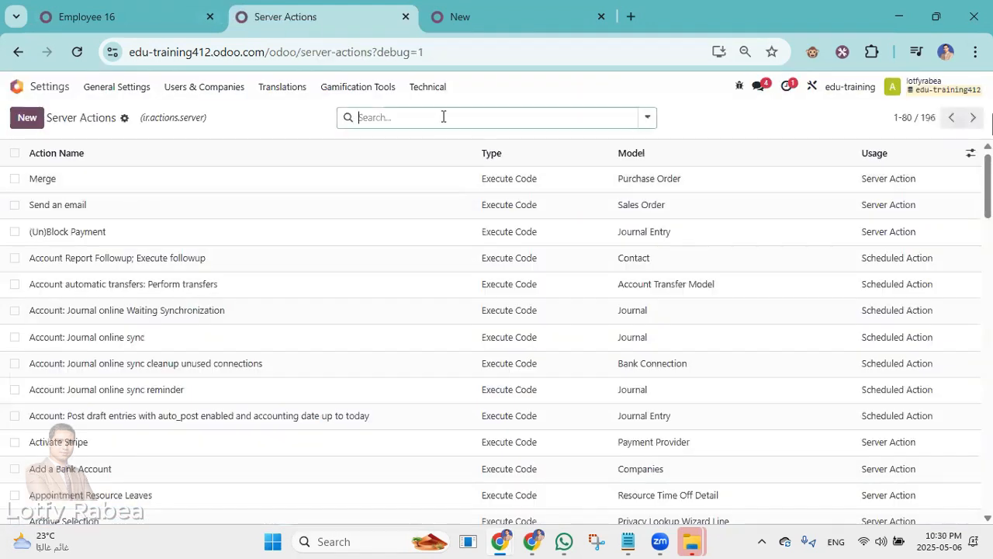
- Filter the server actions by the name text "pas"
{"action": "left_click", "coordinate": [443, 115]}
{"action": "type", "text": "a"}
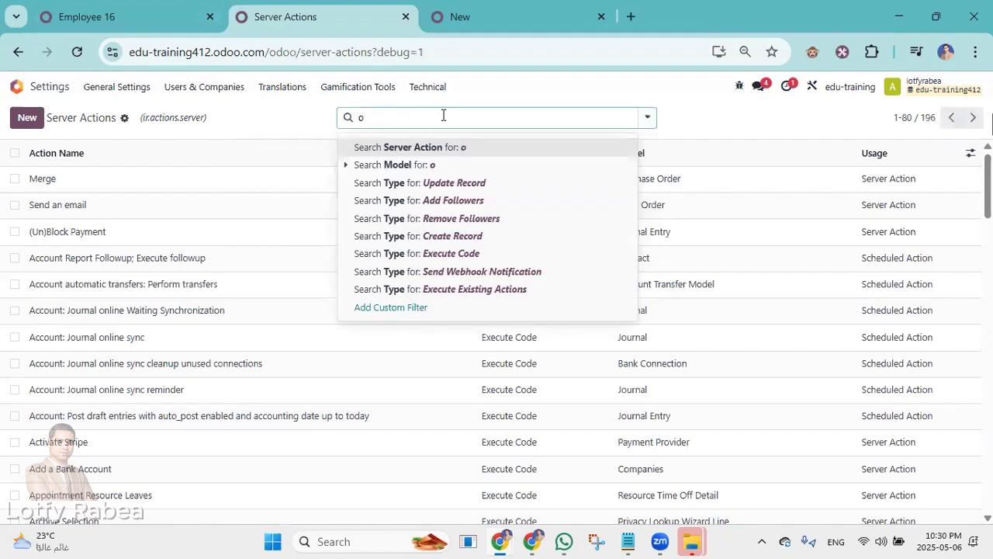
{"action": "key", "text": "BackSpace"}
{"action": "type", "text": "p"}
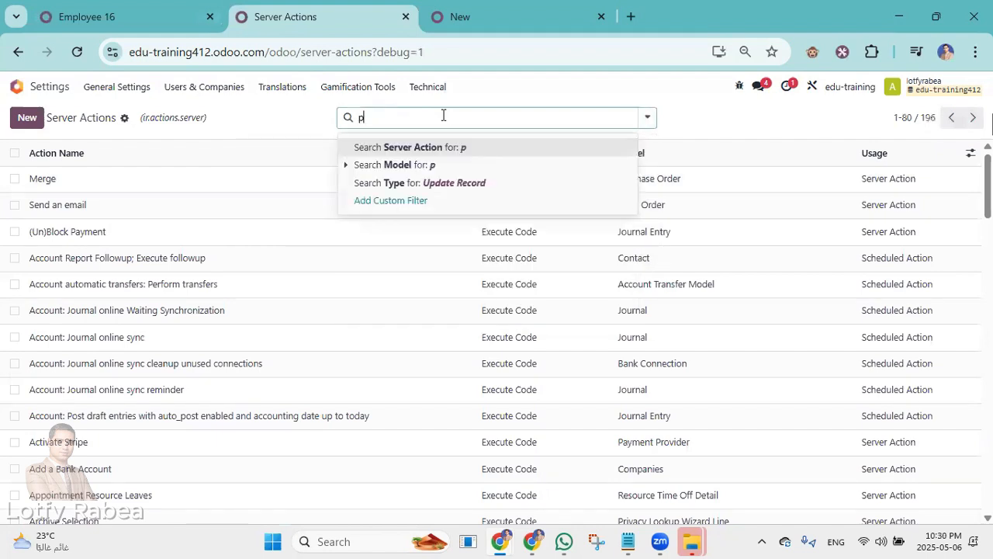
{"action": "type", "text": "as"}
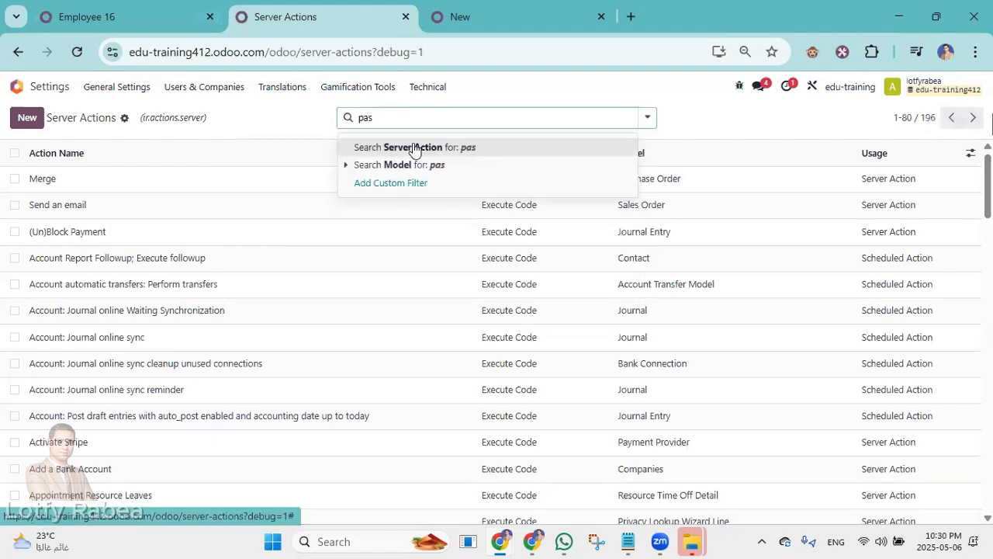
{"action": "key", "text": "Return"}
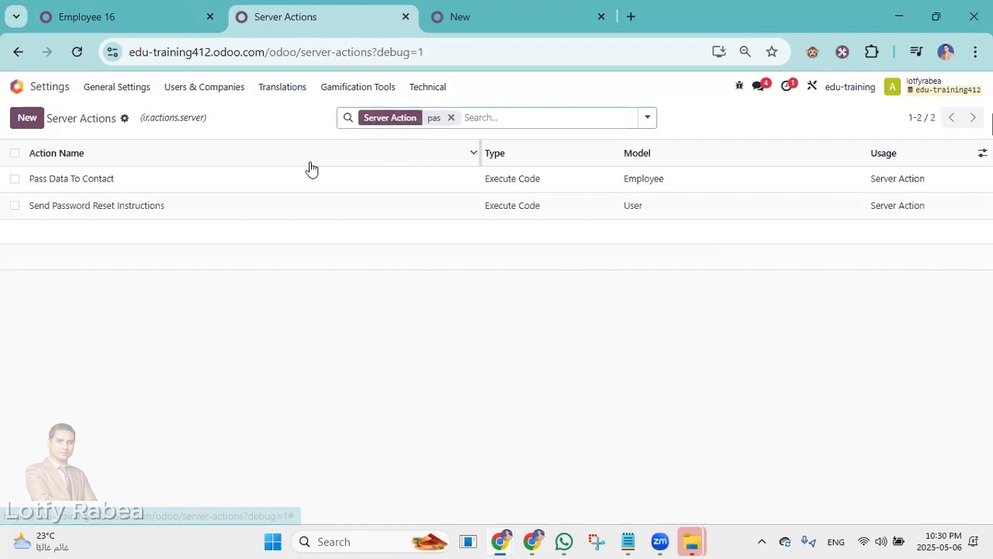
- Open the Pass Data To Contact server action and examine its Python code
{"action": "left_click", "coordinate": [178, 189]}
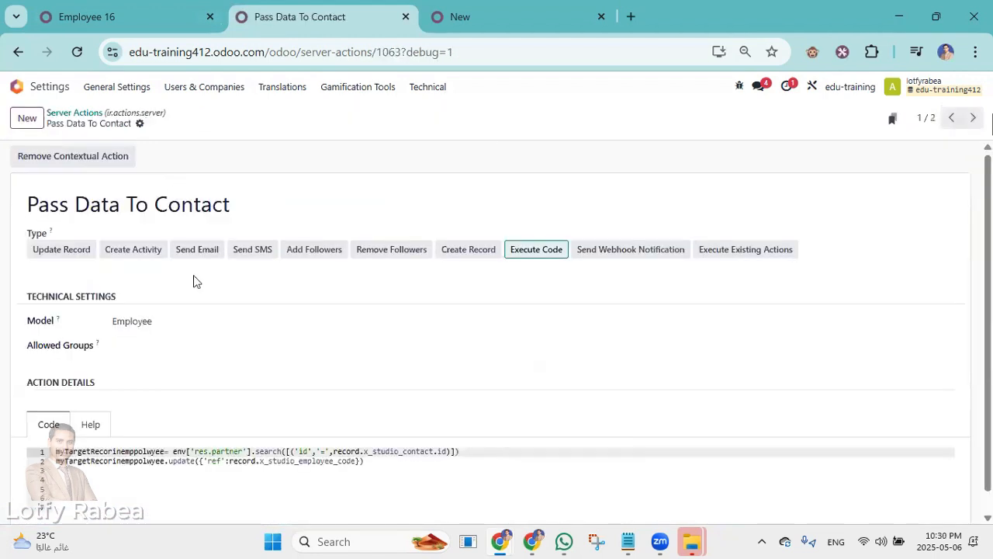
{"action": "scroll", "coordinate": [419, 442], "scroll_direction": "down", "scroll_amount": 1}
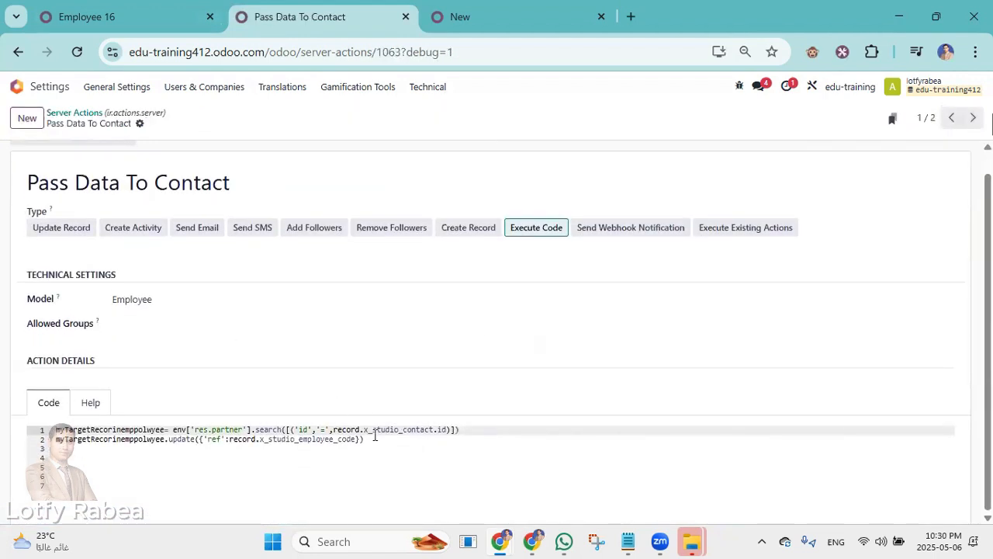
- Show the invisible elements of the Employee 16 form in the Studio editor of the first browser tab
{"action": "left_click", "coordinate": [124, 17]}
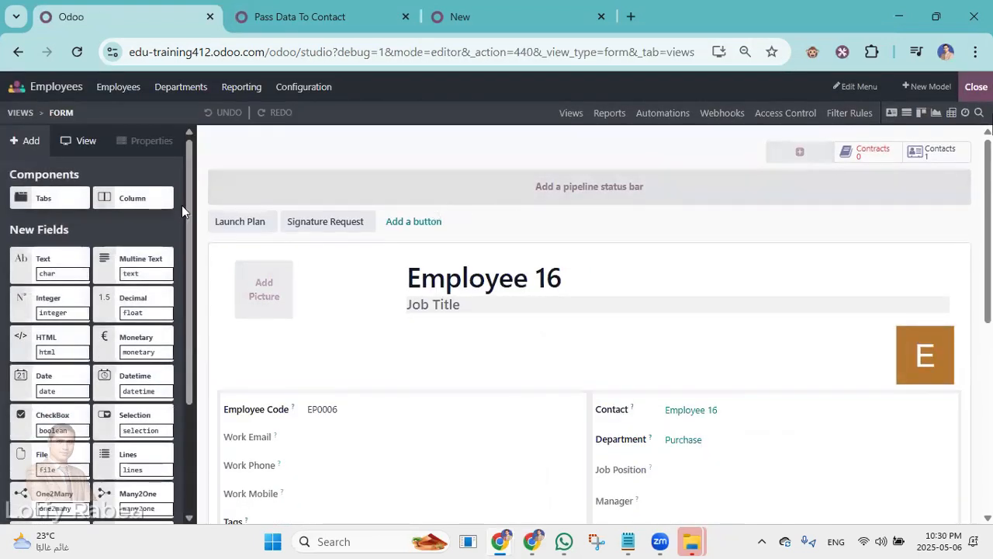
{"action": "left_click", "coordinate": [71, 148]}
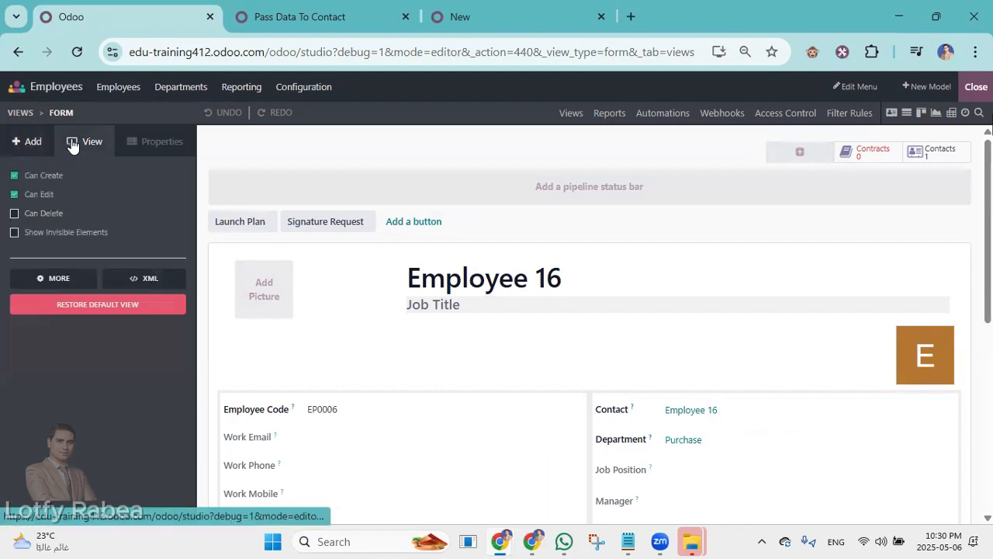
{"action": "left_click", "coordinate": [48, 234]}
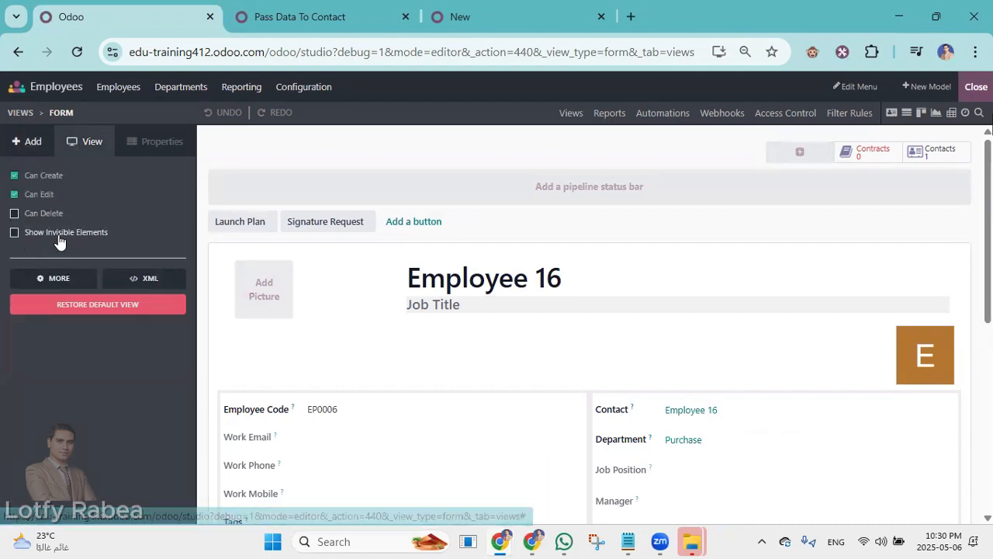
{"action": "scroll", "coordinate": [486, 248], "scroll_direction": "down", "scroll_amount": 1}
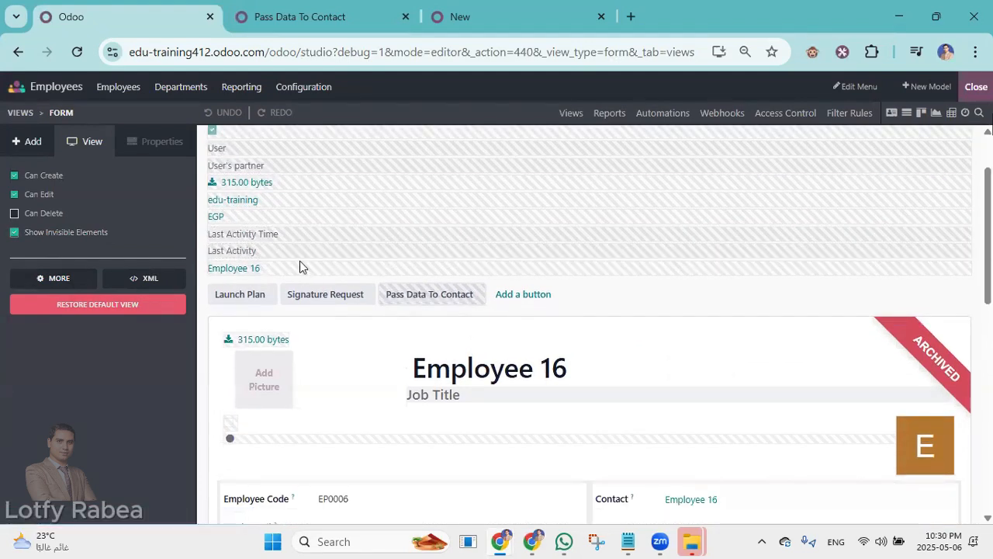
- Select the hidden Work Contact field above the form's buttons and examine its properties and invisibility condition
{"action": "left_click", "coordinate": [232, 274]}
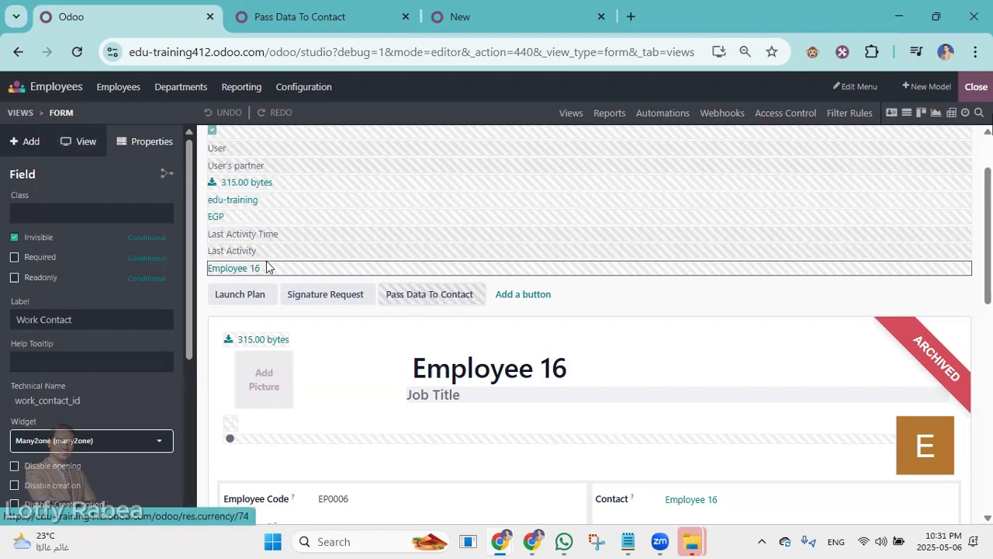
{"action": "scroll", "coordinate": [115, 450], "scroll_direction": "down", "scroll_amount": 2}
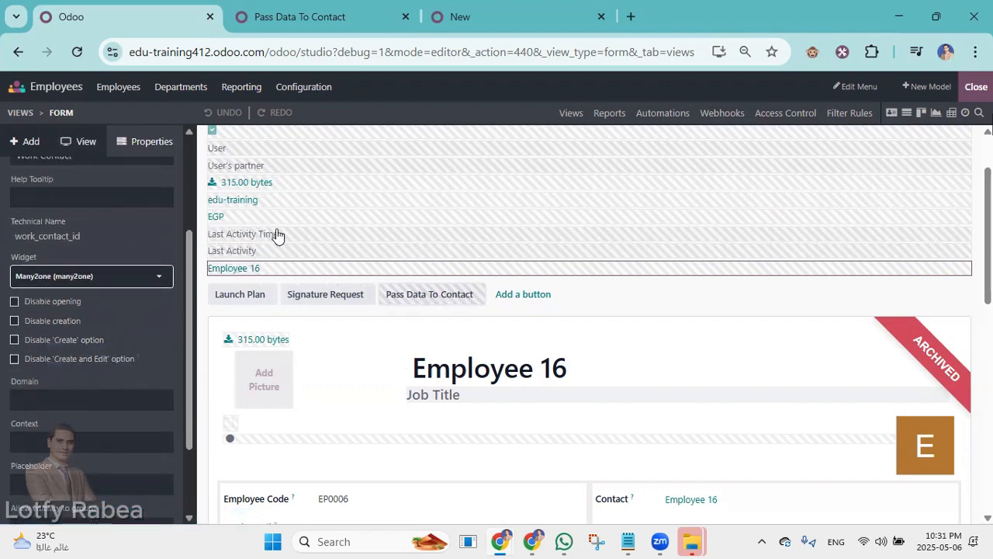
{"action": "scroll", "coordinate": [308, 321], "scroll_direction": "up", "scroll_amount": 2}
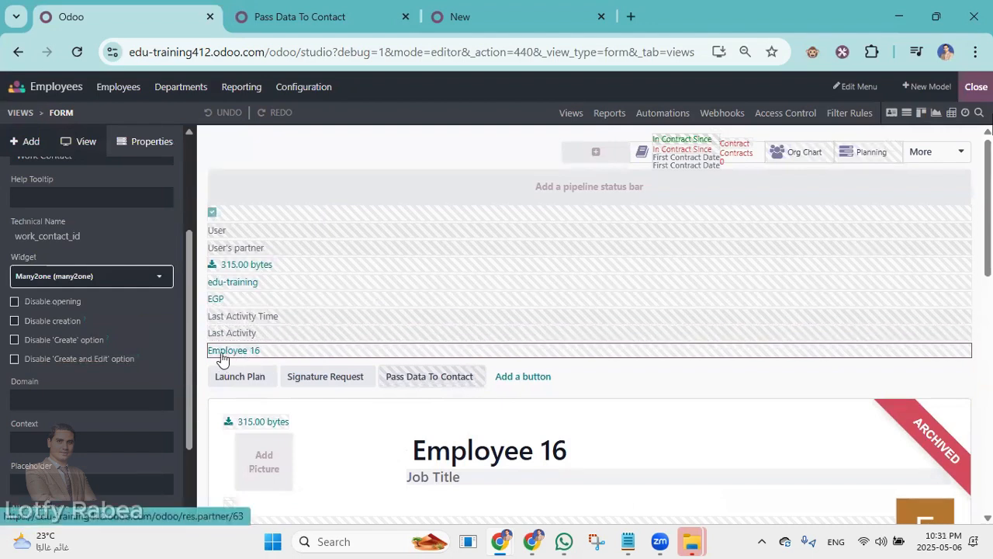
{"action": "scroll", "coordinate": [145, 329], "scroll_direction": "up", "scroll_amount": 3}
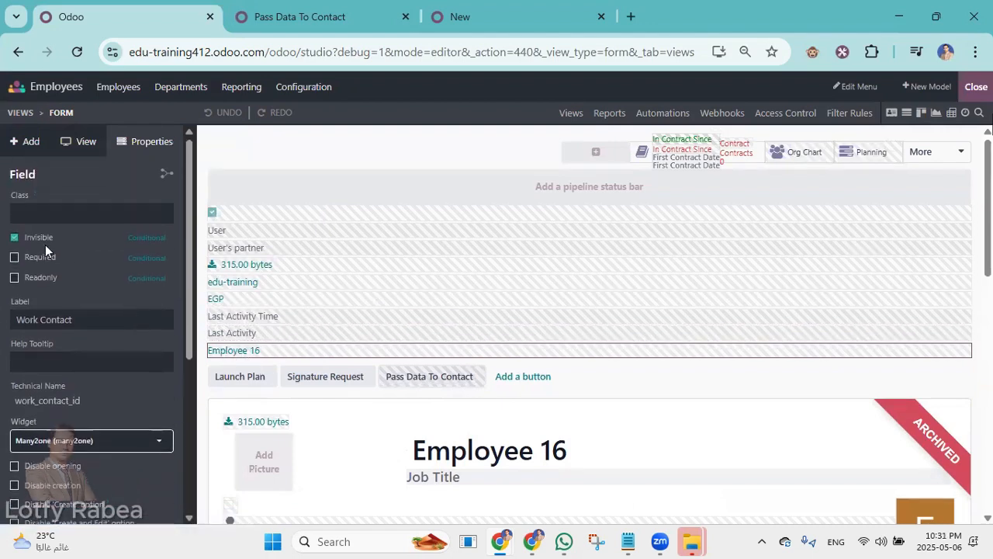
{"action": "left_click", "coordinate": [123, 237]}
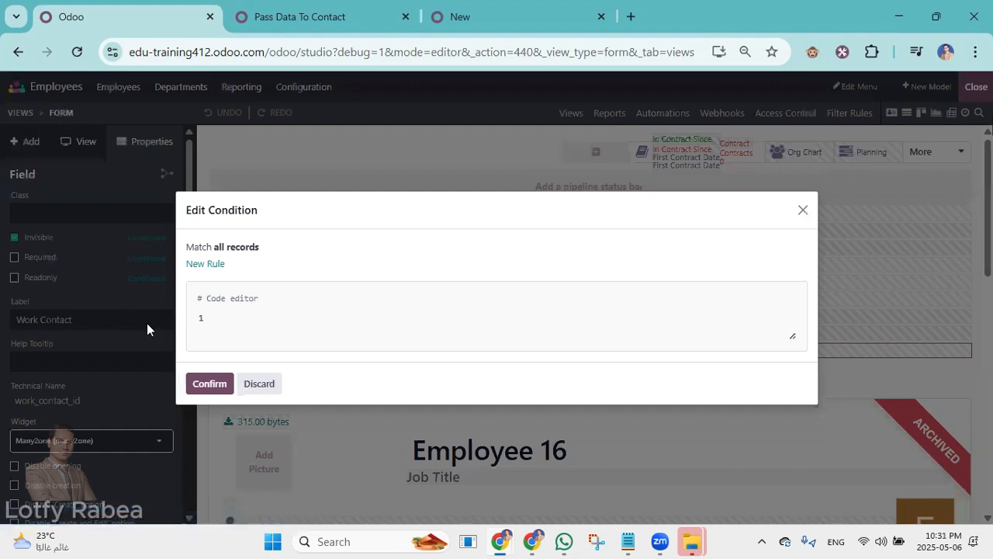
{"action": "left_click", "coordinate": [803, 210]}
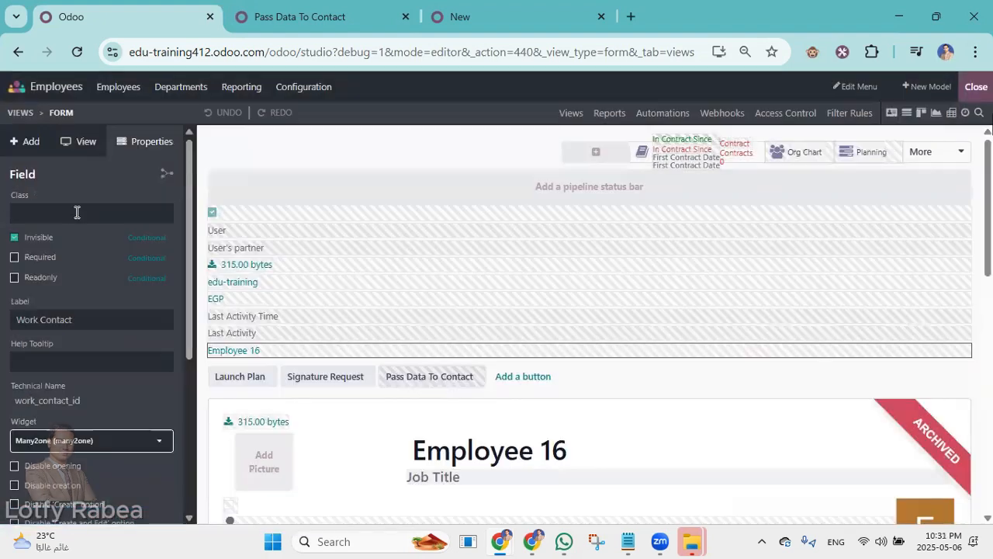
- Make the Work Contact field visible on the employee form, close Studio and check the field on the record
{"action": "left_click", "coordinate": [13, 239]}
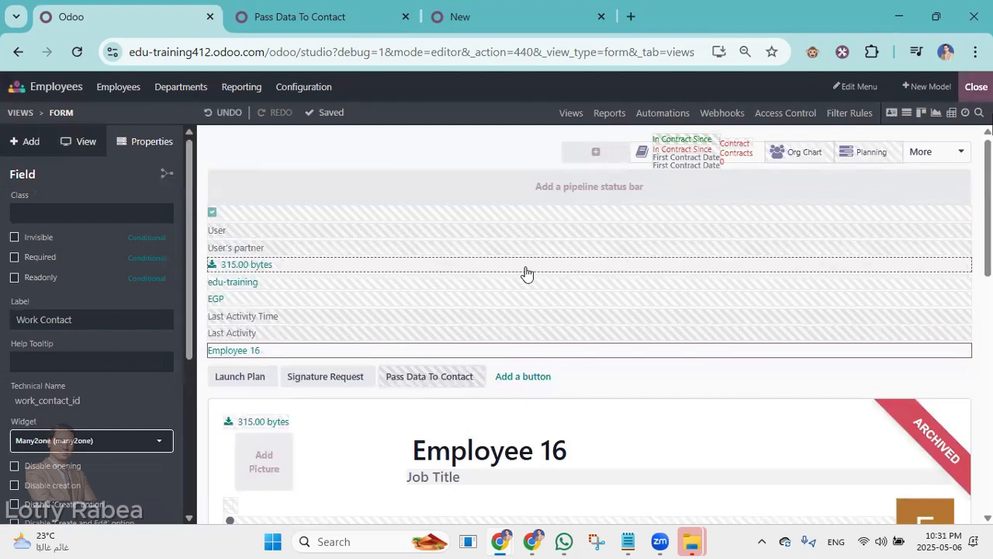
{"action": "left_click", "coordinate": [976, 86]}
{"action": "left_click", "coordinate": [70, 151]}
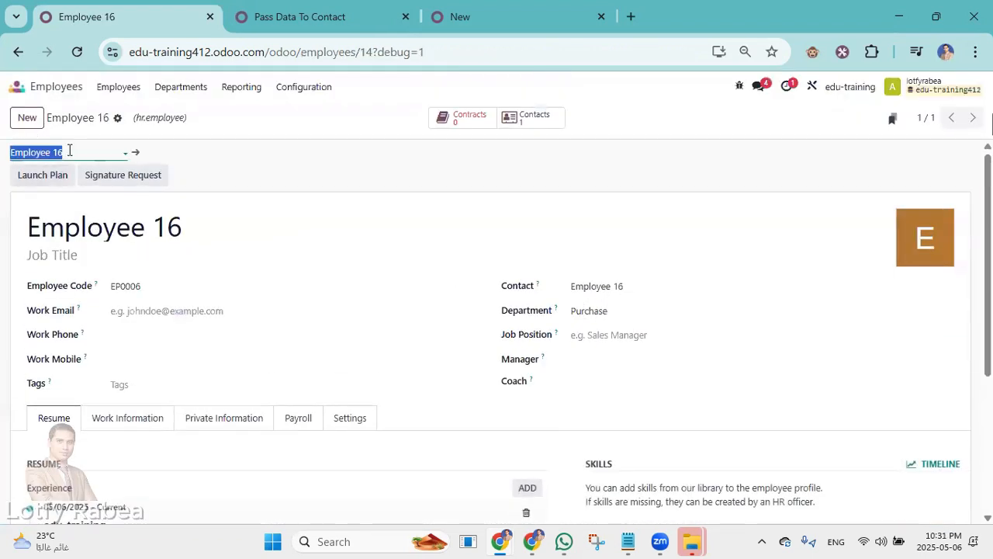
{"action": "left_click", "coordinate": [282, 153]}
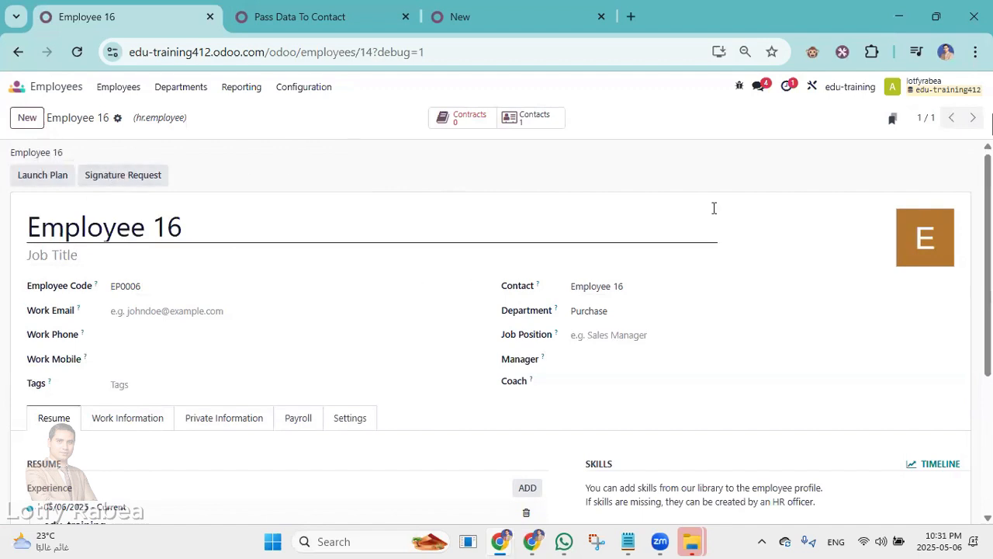
- Open the Employee model's technical field list and group it by field type
{"action": "left_click", "coordinate": [739, 87]}
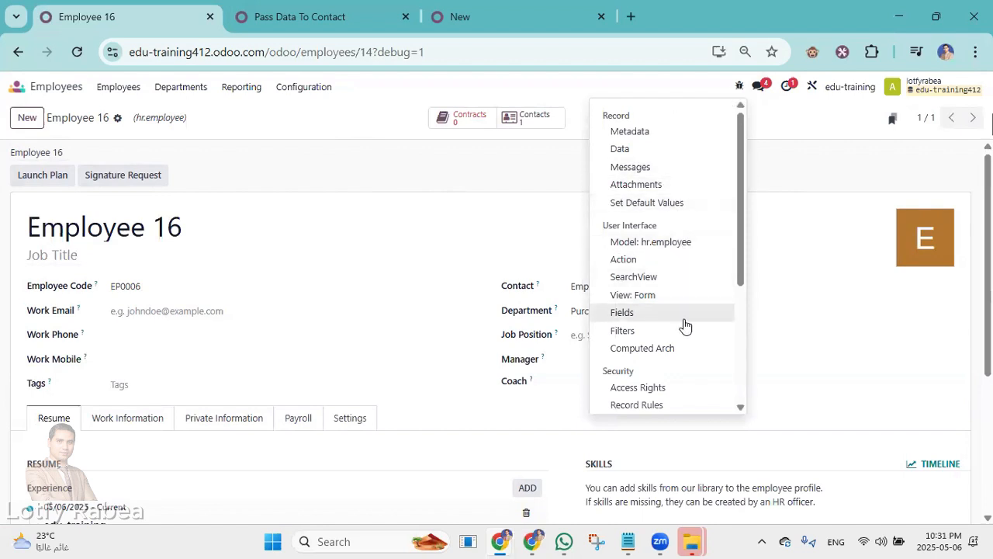
{"action": "left_click", "coordinate": [651, 313]}
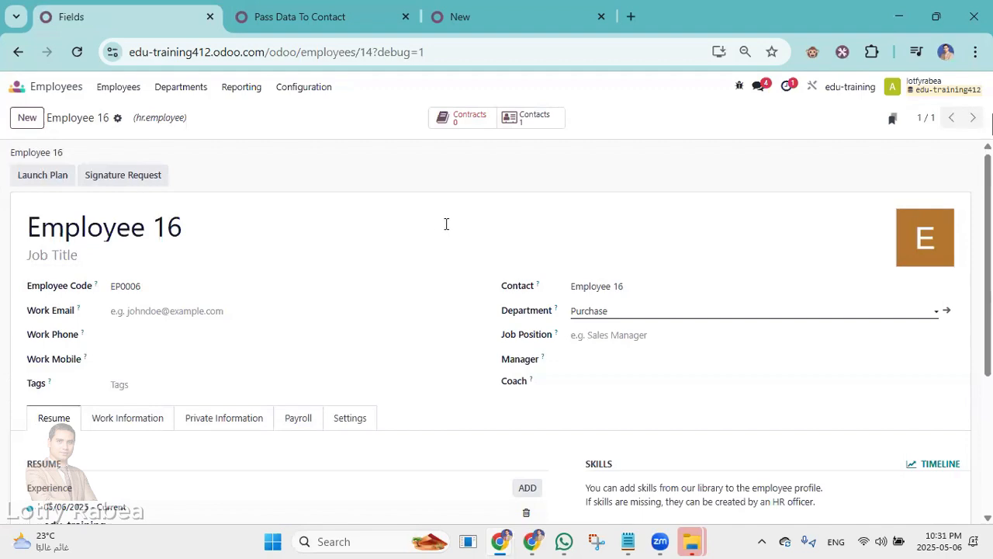
{"action": "scroll", "coordinate": [399, 199], "scroll_direction": "down", "scroll_amount": 1}
{"action": "scroll", "coordinate": [532, 173], "scroll_direction": "up", "scroll_amount": 1}
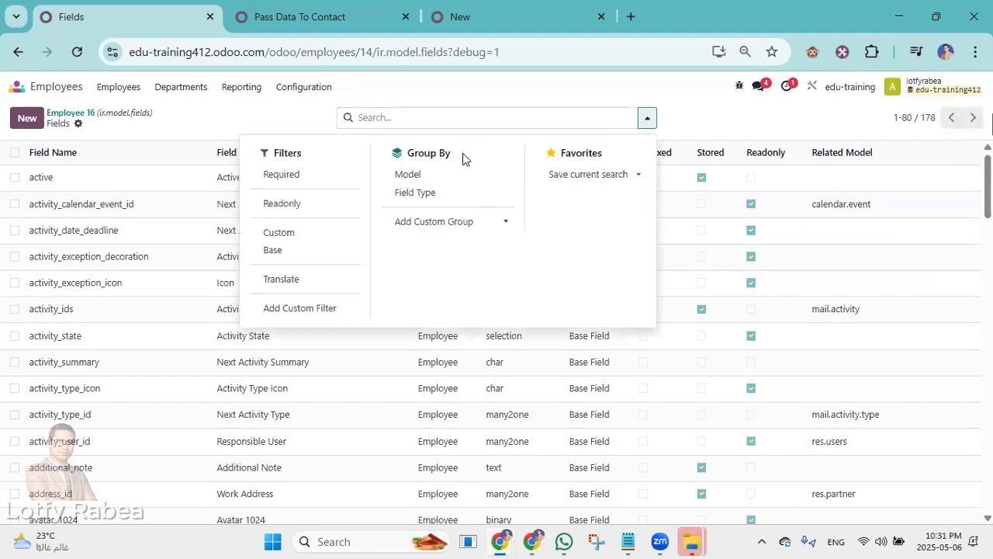
{"action": "left_click", "coordinate": [433, 194]}
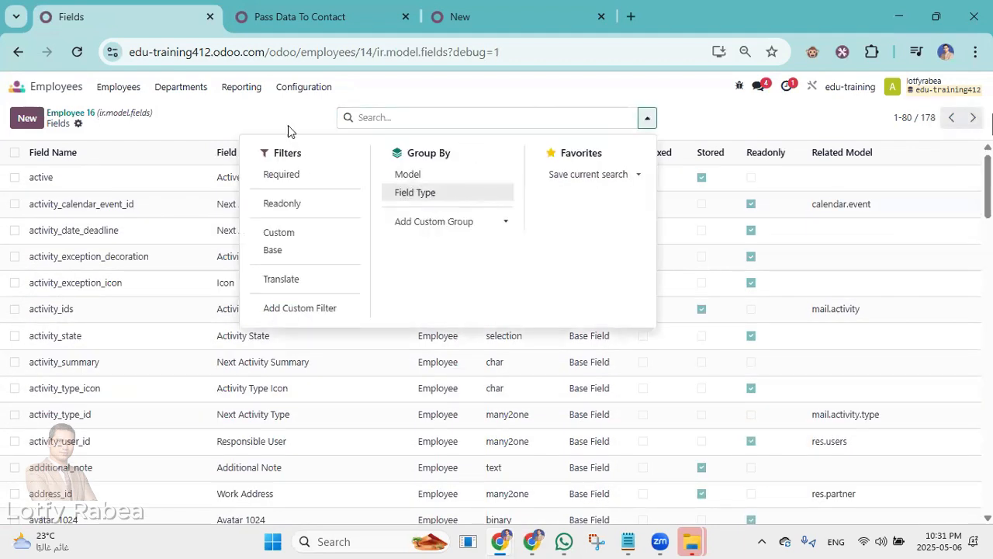
{"action": "left_click", "coordinate": [288, 125]}
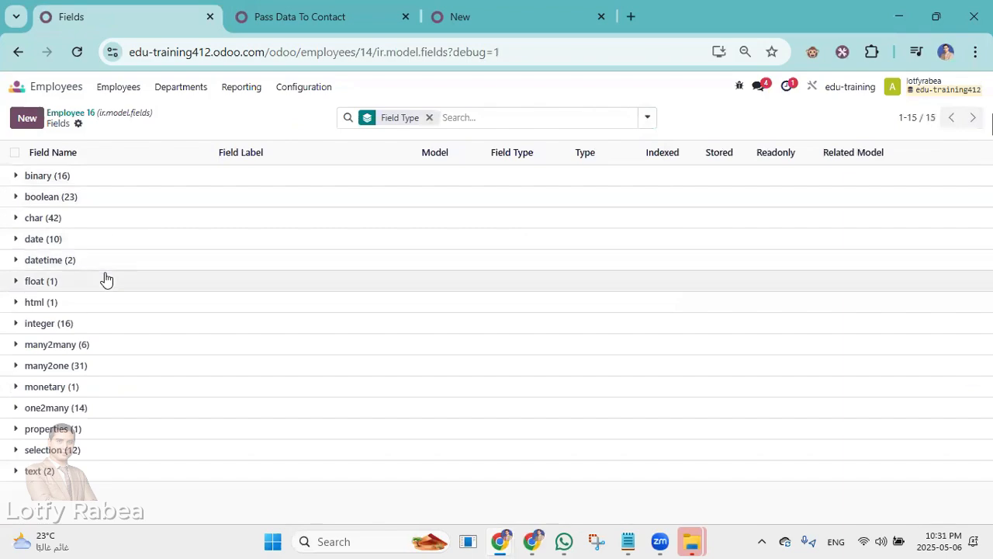
- Expand the many2one group and look through its fields for those related to res.partner
{"action": "left_click", "coordinate": [49, 368]}
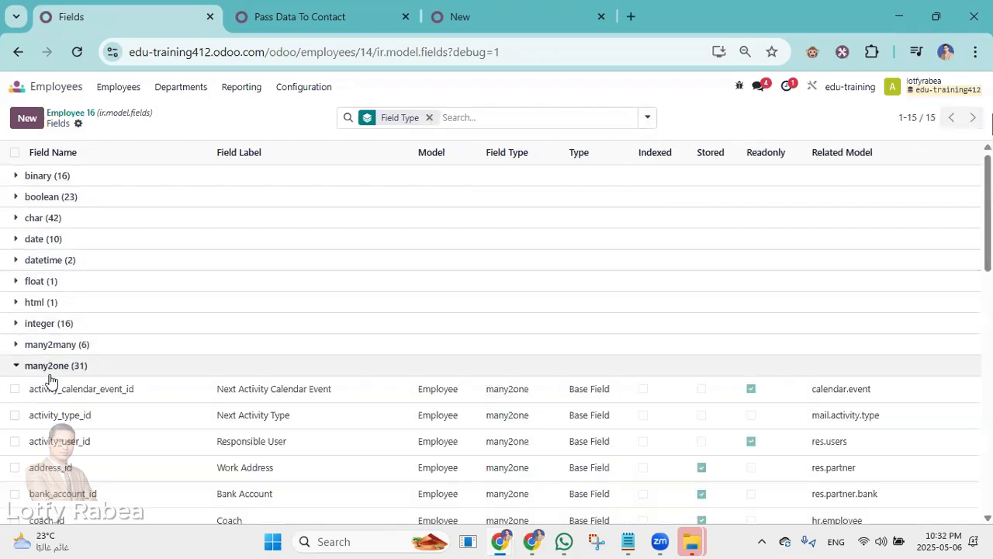
{"action": "scroll", "coordinate": [113, 379], "scroll_direction": "down", "scroll_amount": 2}
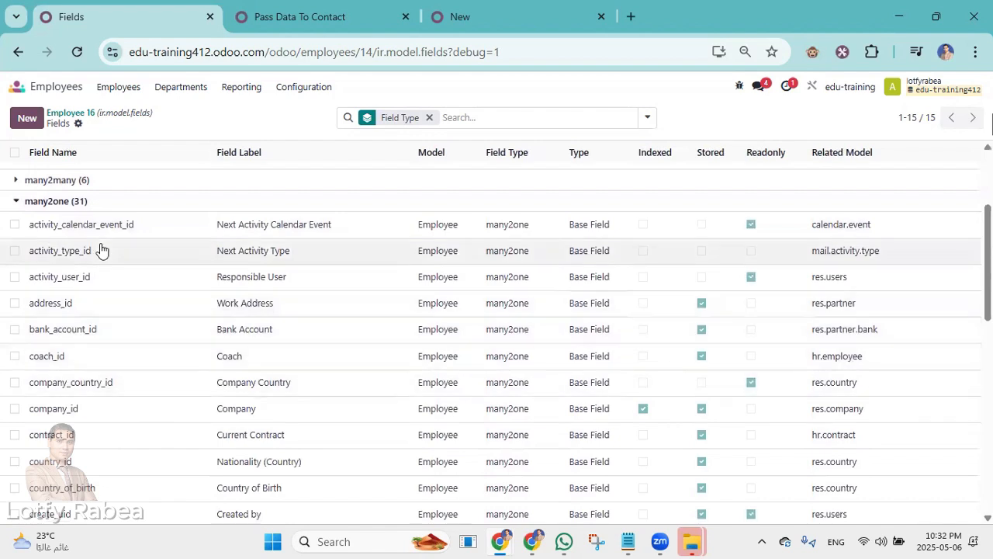
{"action": "scroll", "coordinate": [104, 419], "scroll_direction": "down", "scroll_amount": 1}
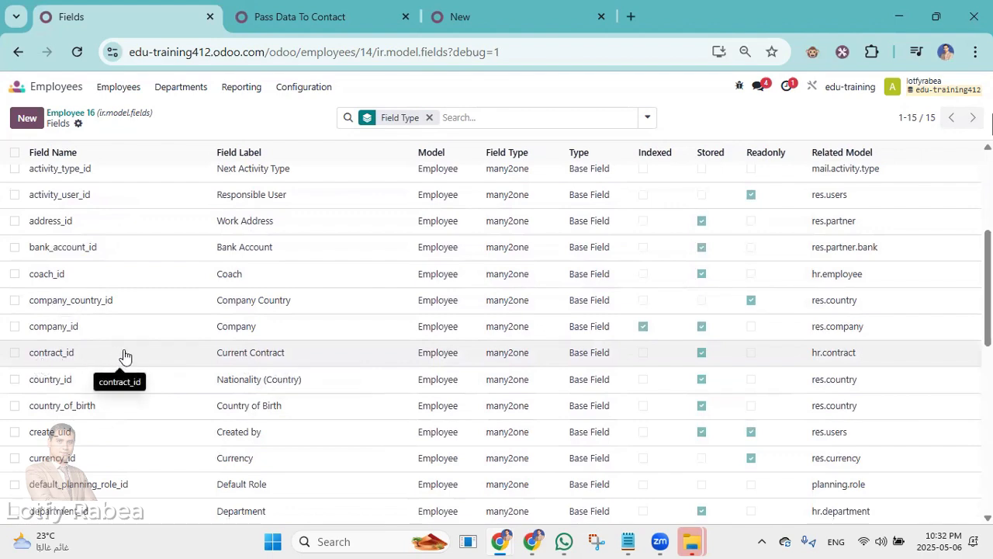
{"action": "scroll", "coordinate": [124, 362], "scroll_direction": "down", "scroll_amount": 1}
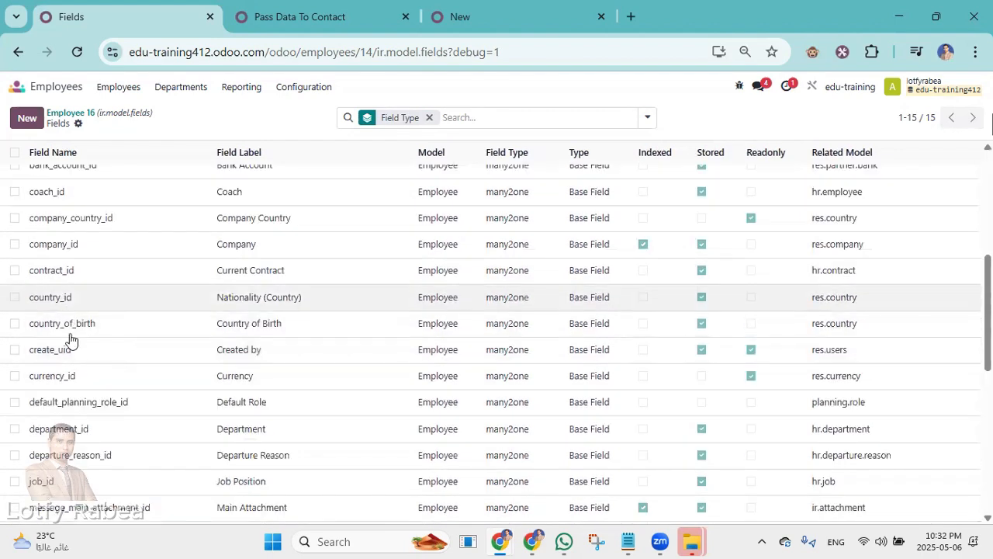
{"action": "scroll", "coordinate": [73, 347], "scroll_direction": "down", "scroll_amount": 1}
{"action": "scroll", "coordinate": [77, 310], "scroll_direction": "down", "scroll_amount": 2}
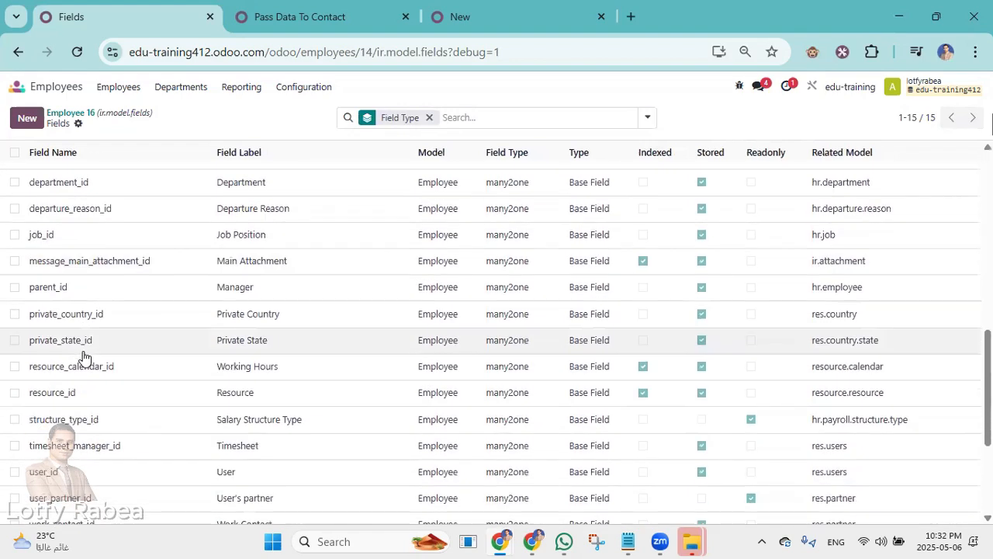
{"action": "scroll", "coordinate": [89, 333], "scroll_direction": "down", "scroll_amount": 2}
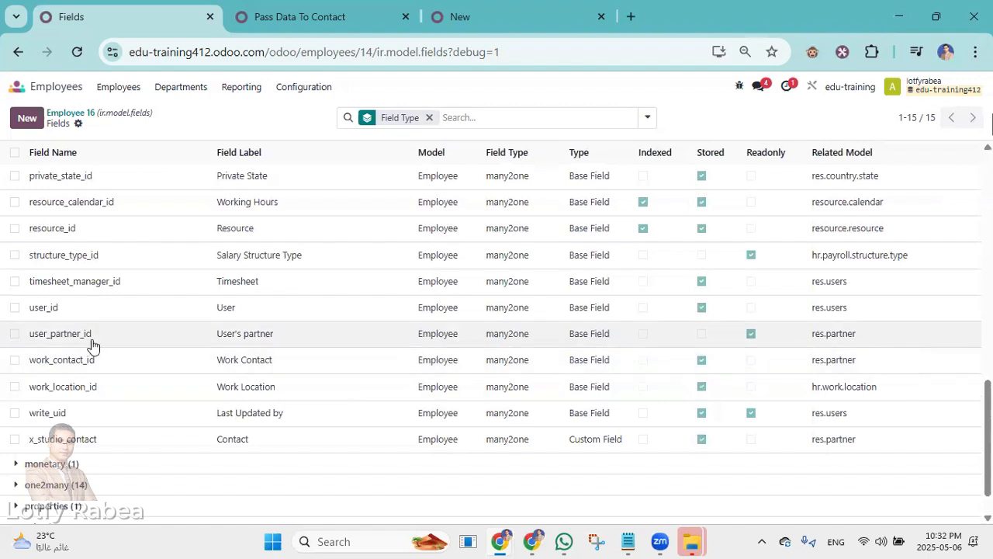
- Try to copy the technical name user_partner_id of the User's partner field
{"action": "left_click_drag", "start_coordinate": [92, 335], "coordinate": [29, 335]}
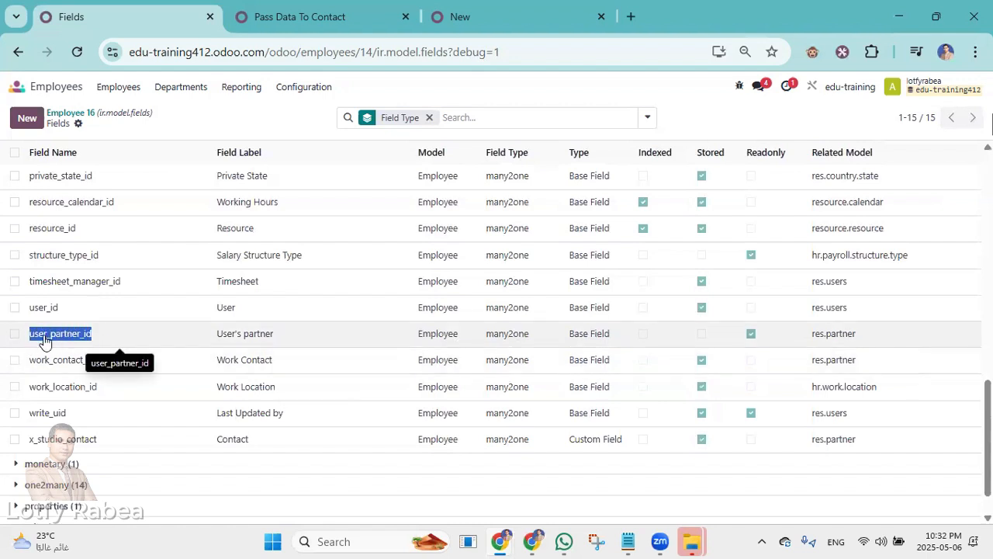
{"action": "right_click", "coordinate": [63, 334]}
{"action": "left_click", "coordinate": [145, 86]}
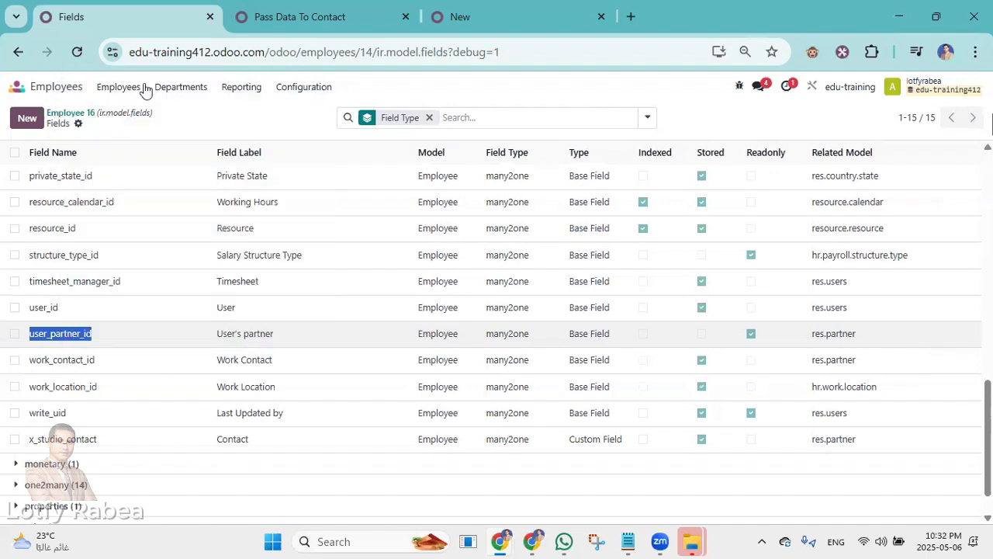
- Replace x_studio_contact and its trailing dot in the Pass Data To Contact code's search domain with the clipboard text
{"action": "left_click", "coordinate": [348, 13]}
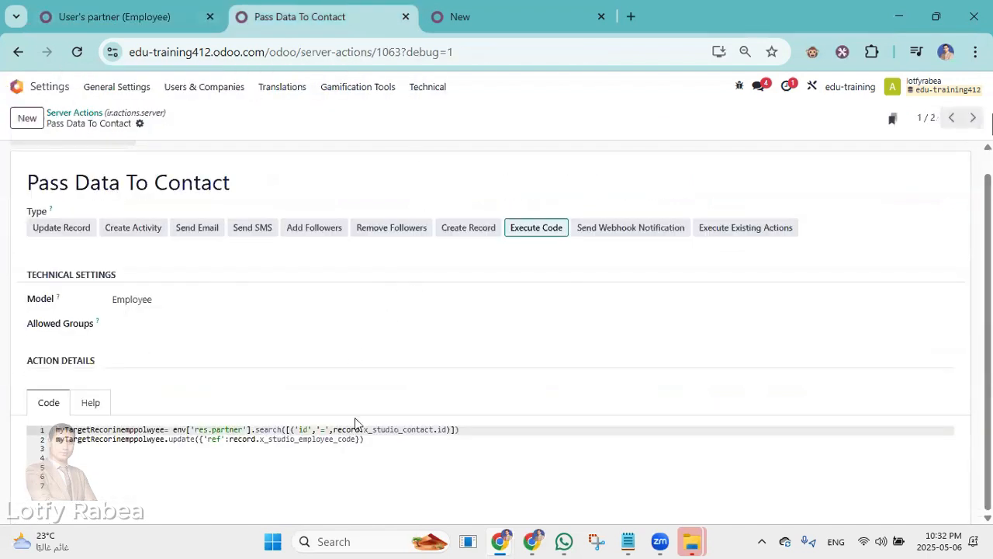
{"action": "left_click_drag", "start_coordinate": [365, 429], "coordinate": [436, 432]}
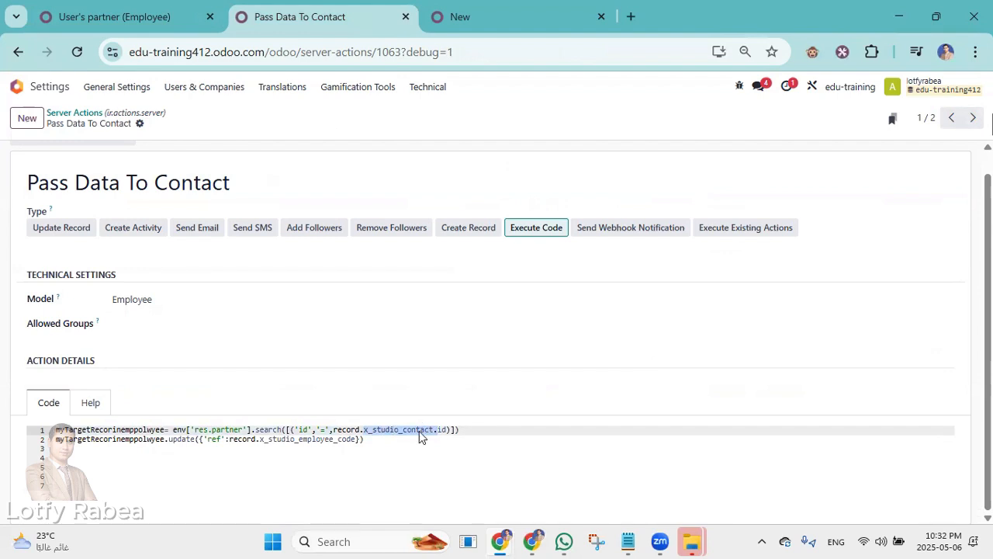
{"action": "right_click", "coordinate": [419, 431]}
{"action": "left_click", "coordinate": [486, 161]}
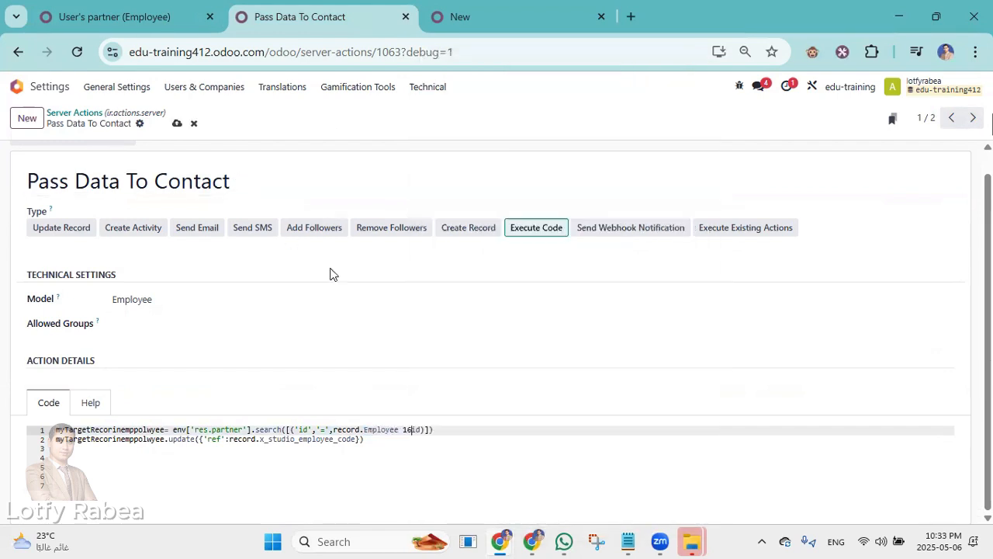
- Delete the pasted text and the dot before it after "record" in the first code line
{"action": "key", "text": "BackSpace"}
{"action": "key", "text": "BackSpace"}
{"action": "key", "text": "BackSpace"}
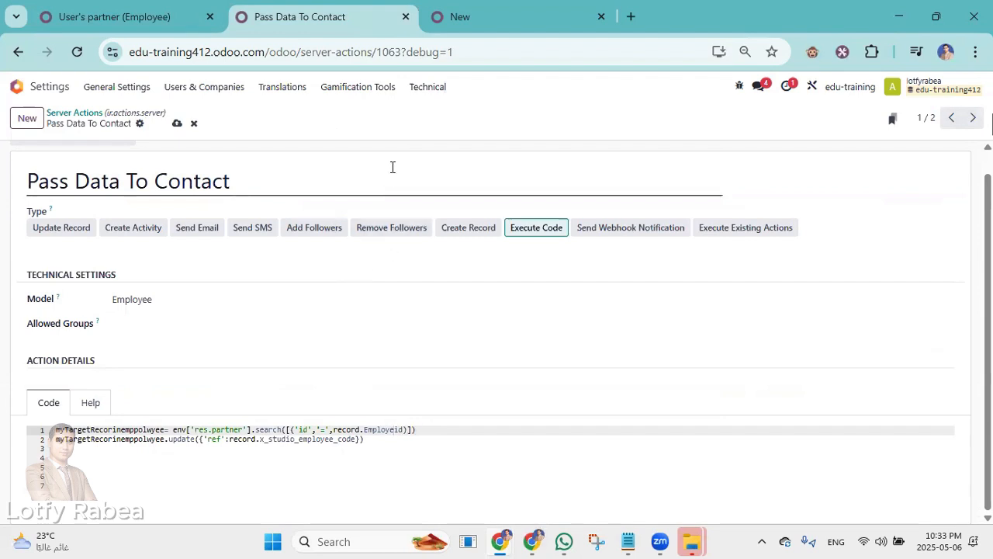
{"action": "key", "text": "BackSpace"}
{"action": "key", "text": "BackSpace"}
{"action": "key", "text": "BackSpace"}
{"action": "key", "text": "BackSpace"}
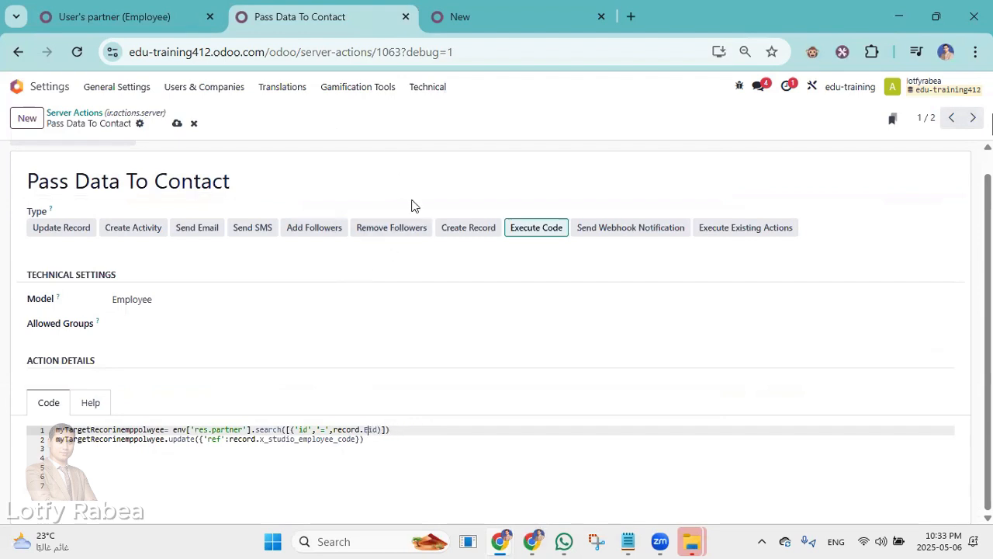
{"action": "key", "text": "BackSpace"}
{"action": "key", "text": "BackSpace"}
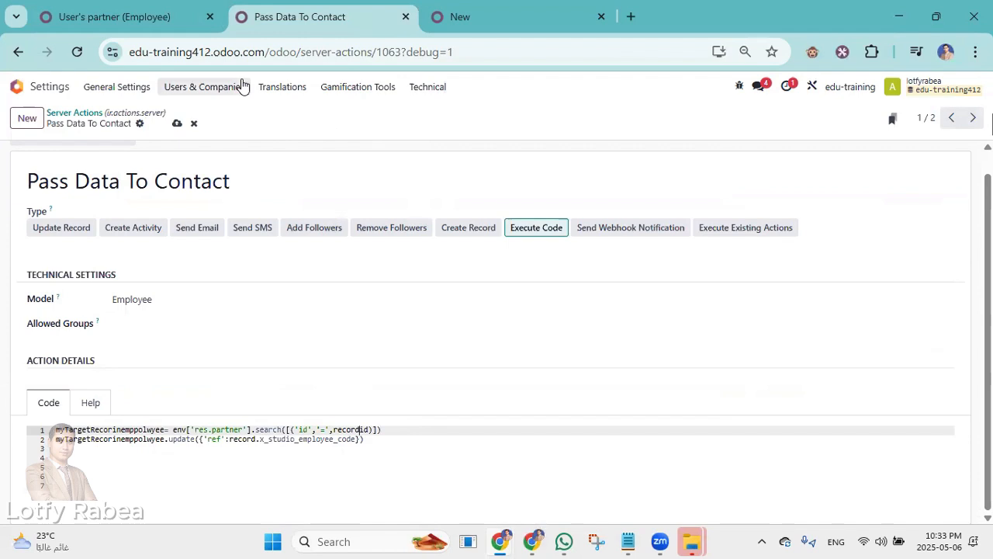
- Copy the technical name user_partner_id from the User's partner field of the Employee model
{"action": "left_click", "coordinate": [159, 13]}
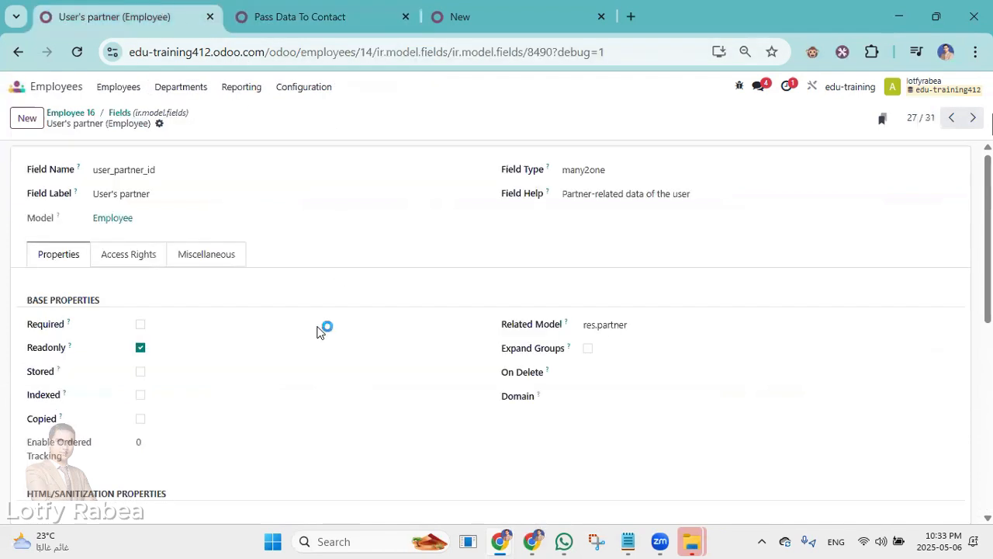
{"action": "left_click_drag", "start_coordinate": [176, 171], "coordinate": [91, 171]}
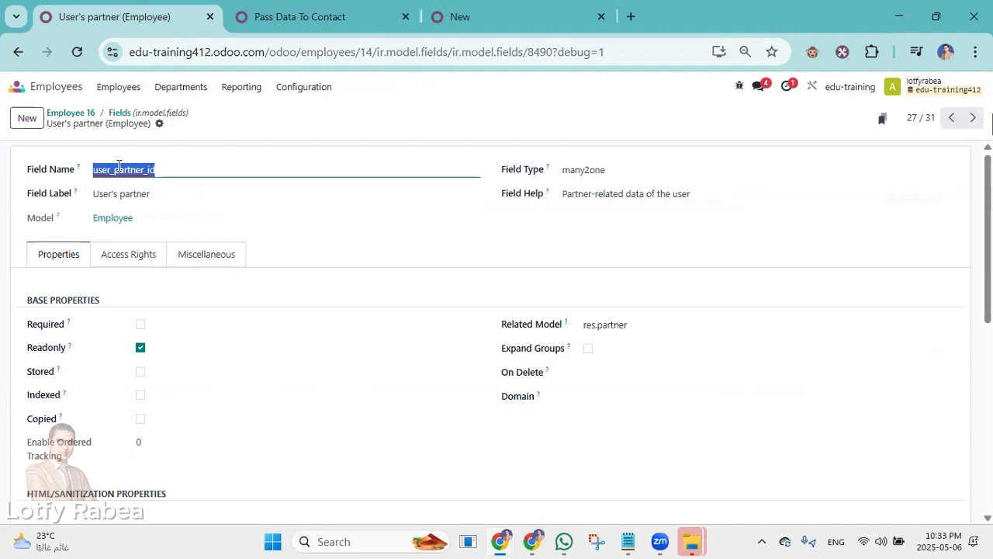
{"action": "right_click", "coordinate": [120, 168]}
{"action": "left_click", "coordinate": [206, 288]}
- In the Pass Data To Contact code, insert user_partner_id between "record." and ".id" in the search domain and save the action
{"action": "left_click", "coordinate": [284, 19]}
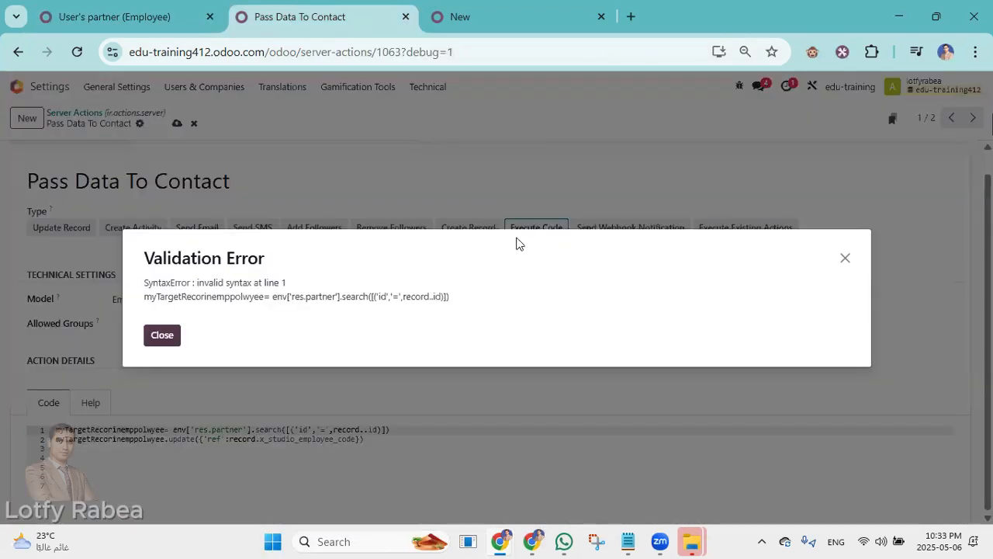
{"action": "left_click", "coordinate": [160, 336]}
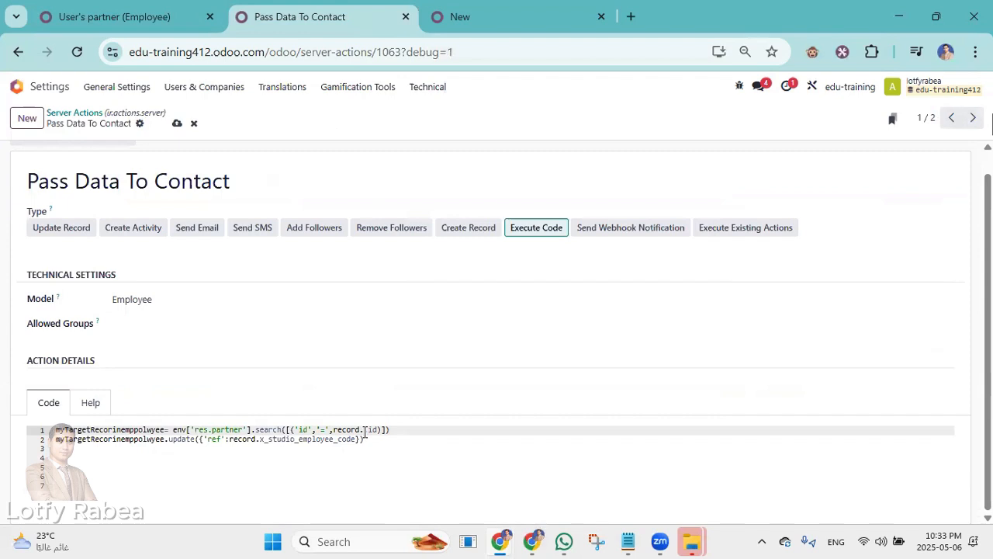
{"action": "right_click", "coordinate": [365, 432]}
{"action": "left_click", "coordinate": [394, 208]}
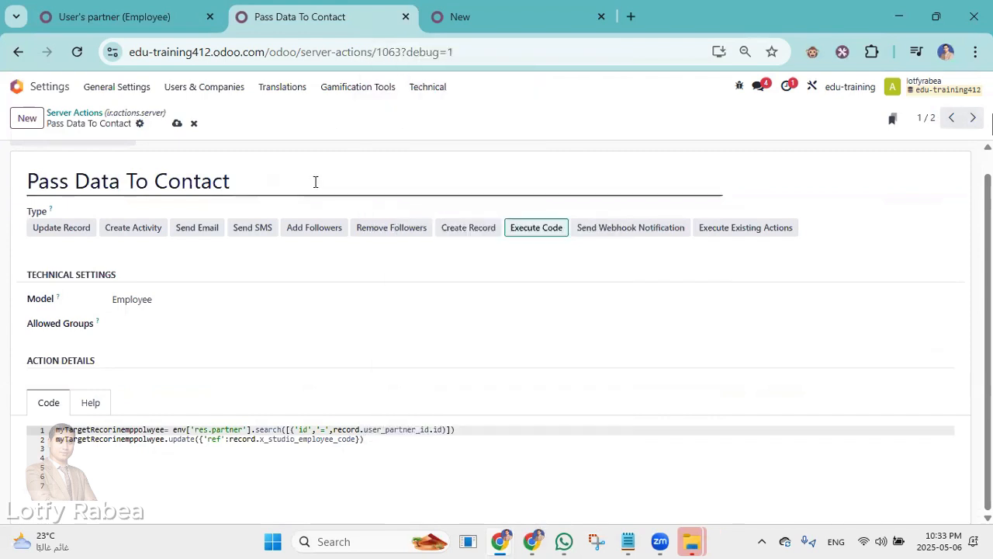
{"action": "left_click", "coordinate": [177, 124]}
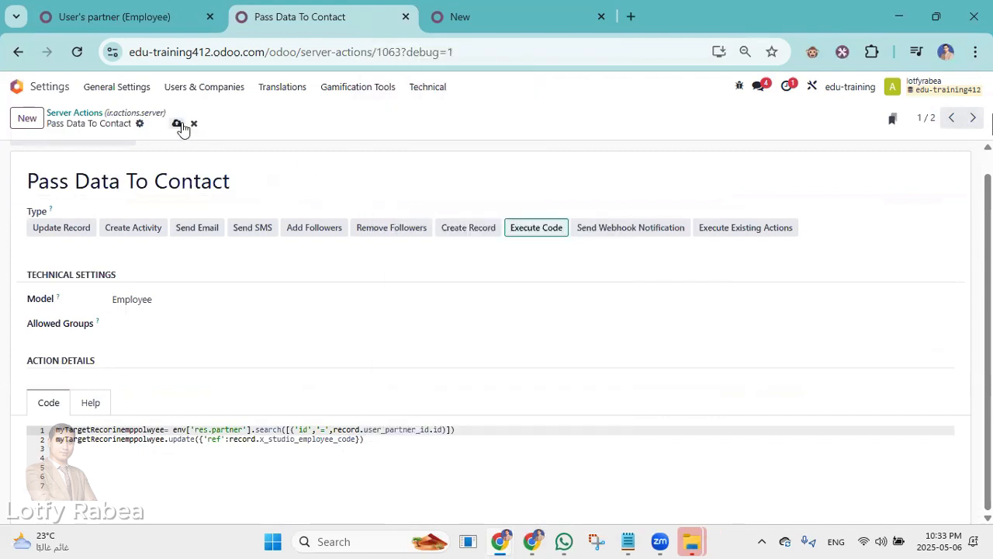
- Switch to the Employees app and start a new employee record
{"action": "left_click", "coordinate": [168, 18]}
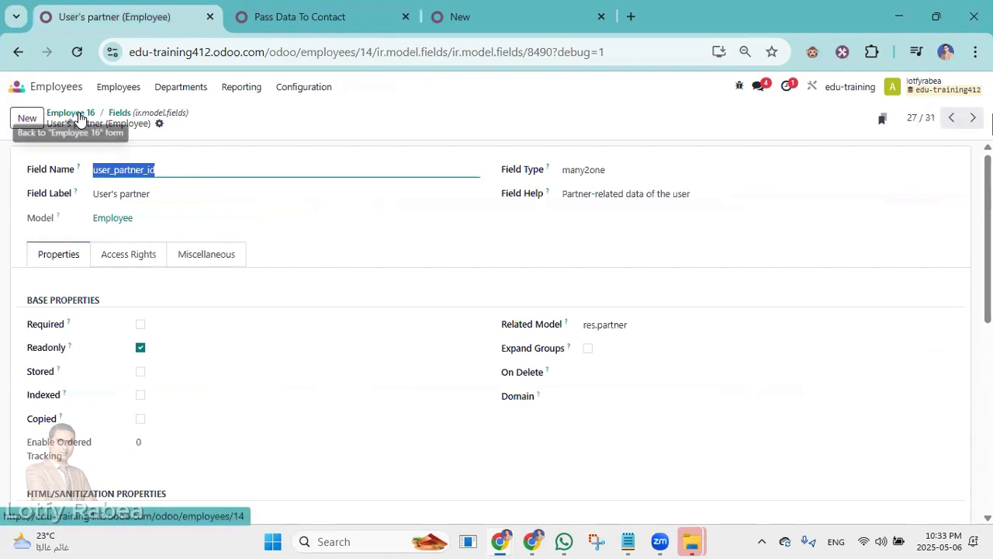
{"action": "left_click", "coordinate": [466, 16]}
{"action": "left_click", "coordinate": [15, 85]}
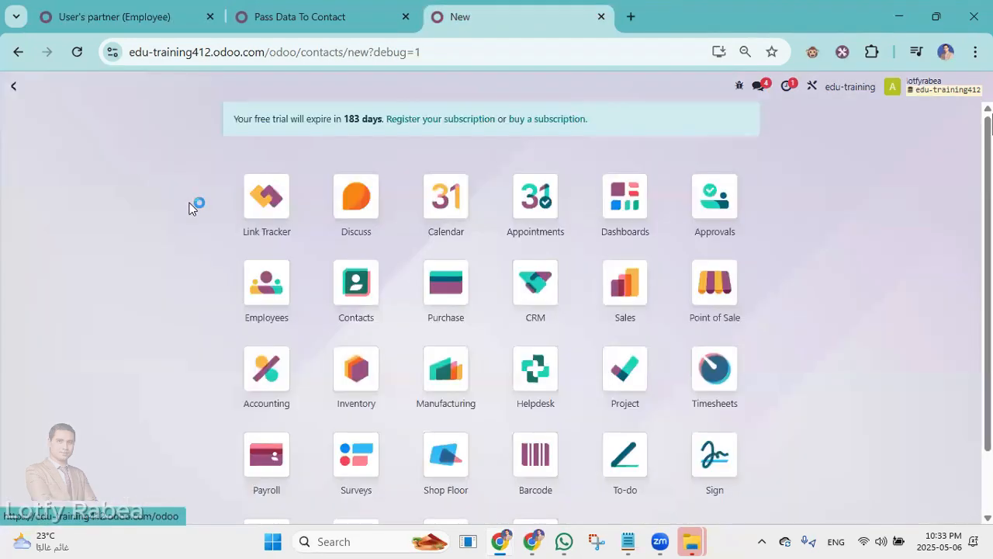
{"action": "left_click", "coordinate": [286, 233]}
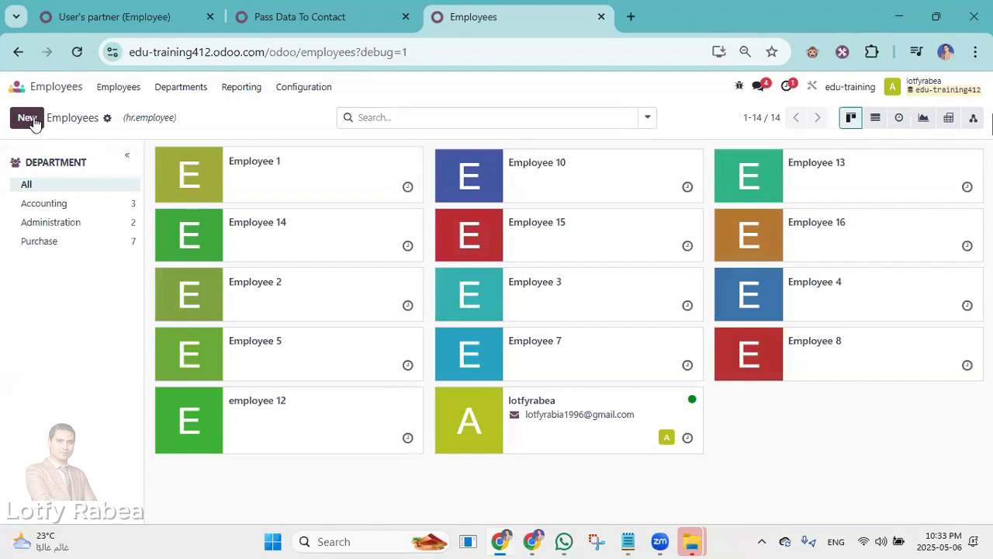
{"action": "key", "text": "alt+c"}
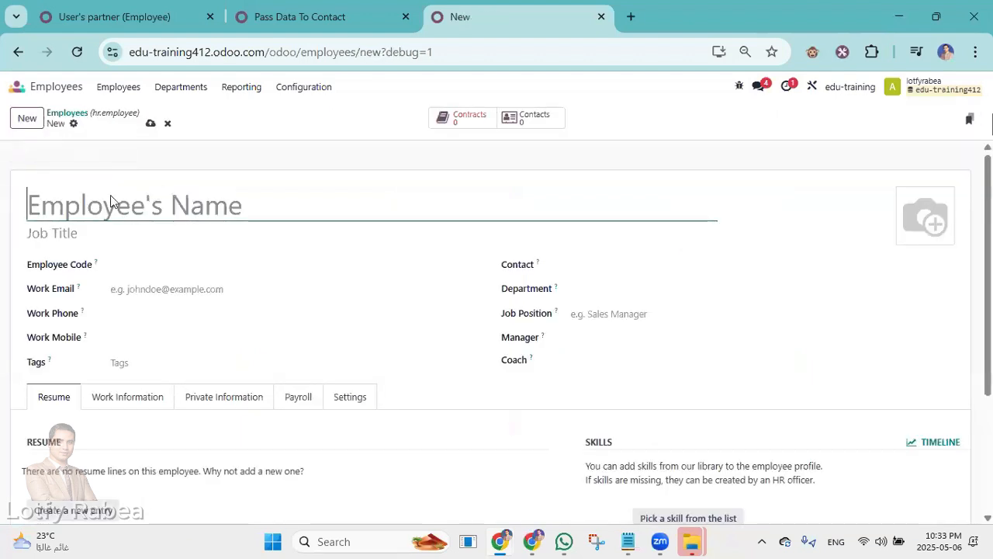
- Name the new employee Employee 17, assign the Purchase department and save the record
{"action": "key", "text": "super+v"}
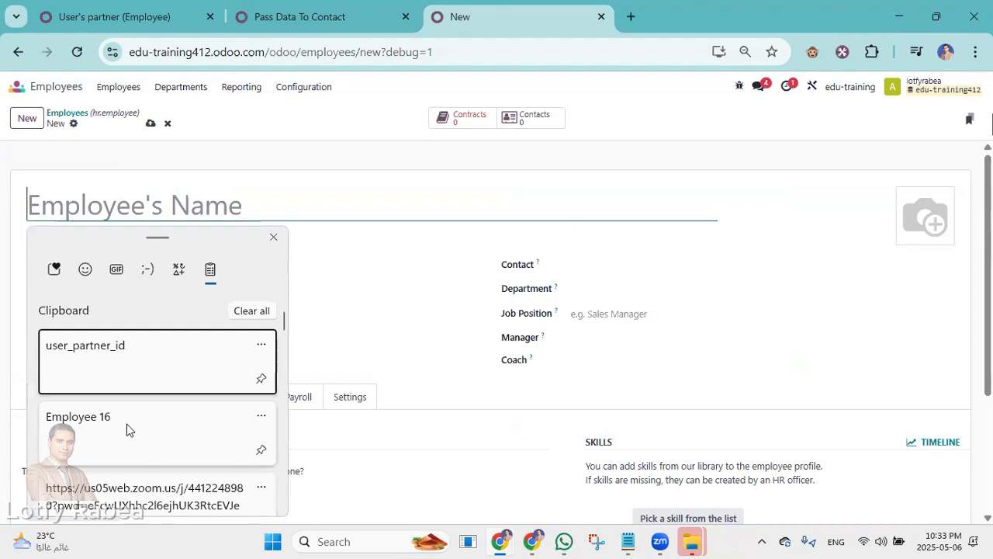
{"action": "left_click", "coordinate": [127, 423]}
{"action": "key", "text": "BackSpace"}
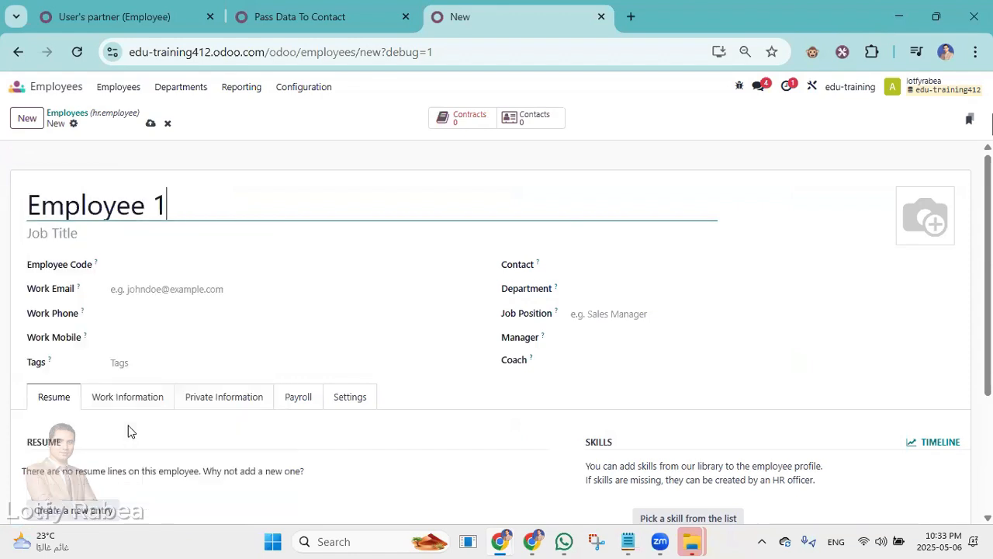
{"action": "type", "text": "7"}
{"action": "left_click", "coordinate": [150, 125]}
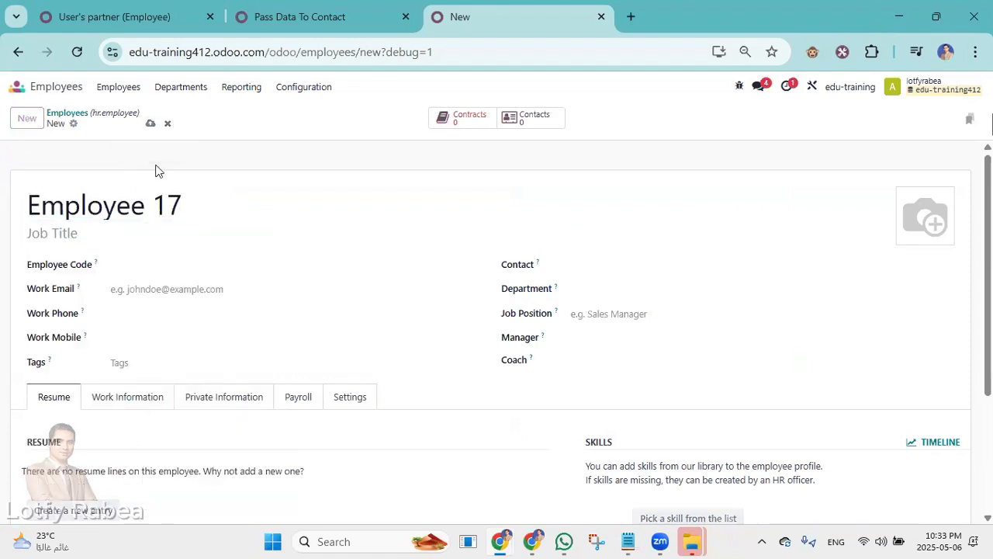
{"action": "left_click", "coordinate": [629, 291]}
{"action": "left_click", "coordinate": [616, 349]}
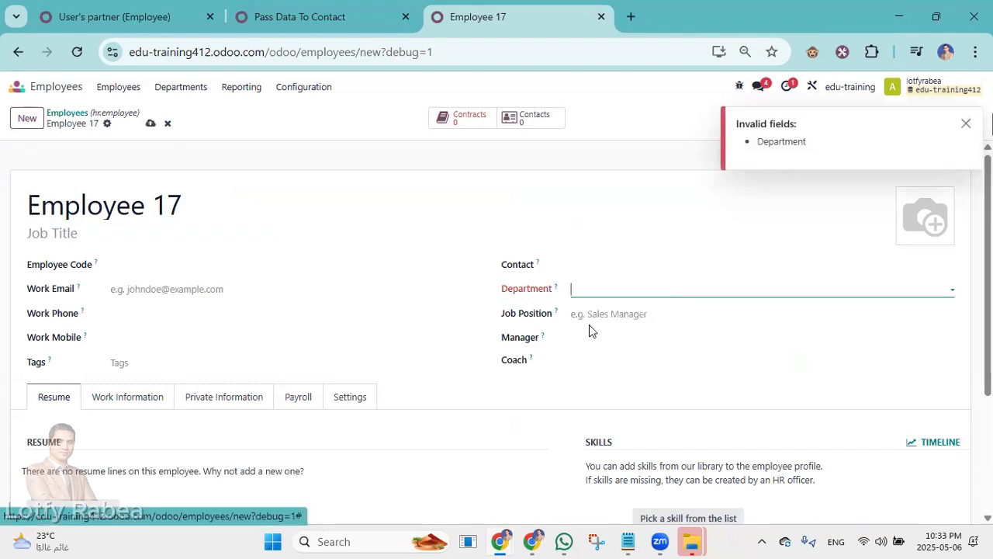
{"action": "left_click", "coordinate": [148, 125]}
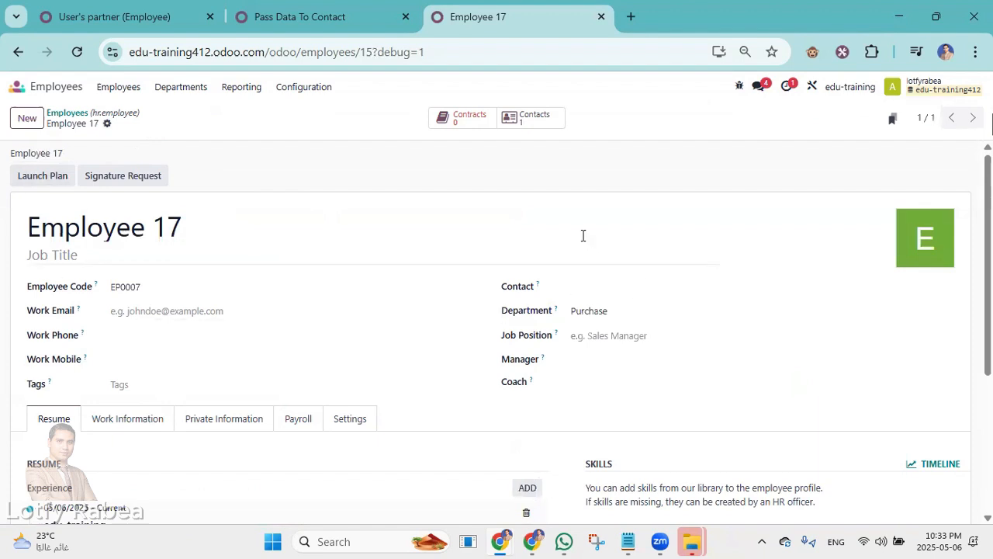
- Check the Reference of the contact linked to Employee 17 and return to the employee record
{"action": "left_click", "coordinate": [543, 121]}
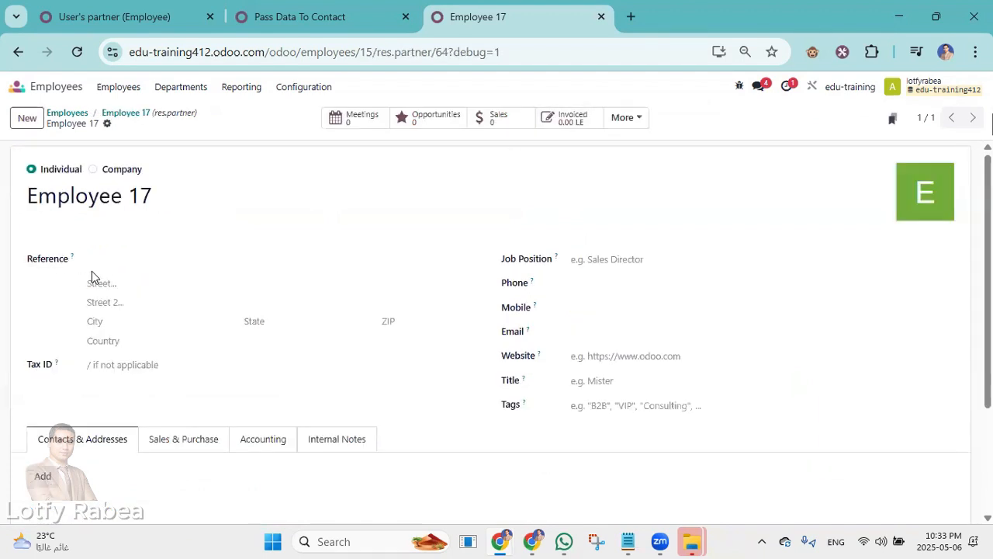
{"action": "left_click", "coordinate": [133, 114]}
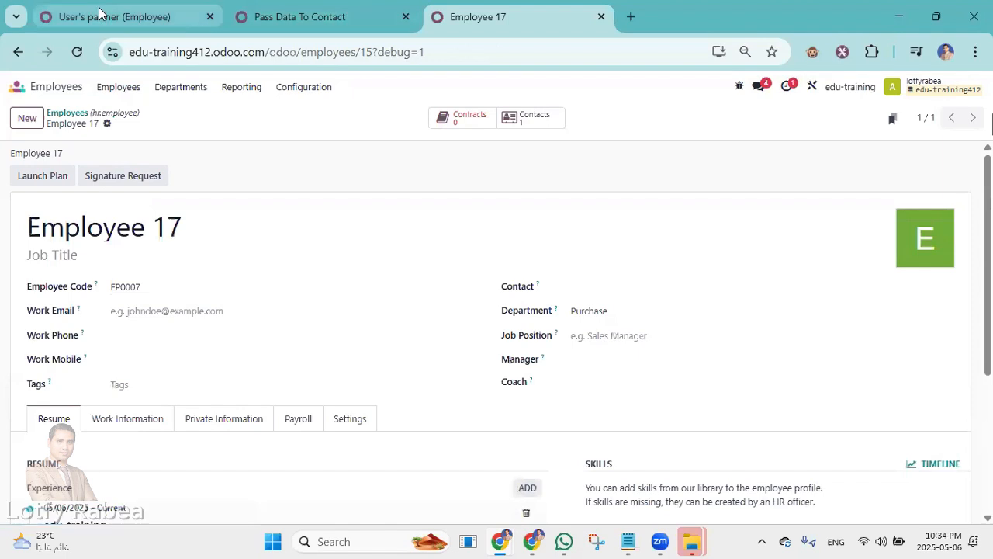
- Open the Work Contact field from the Employee fields list and copy its technical name work_contact_id
{"action": "left_click", "coordinate": [318, 16]}
{"action": "left_click", "coordinate": [132, 11]}
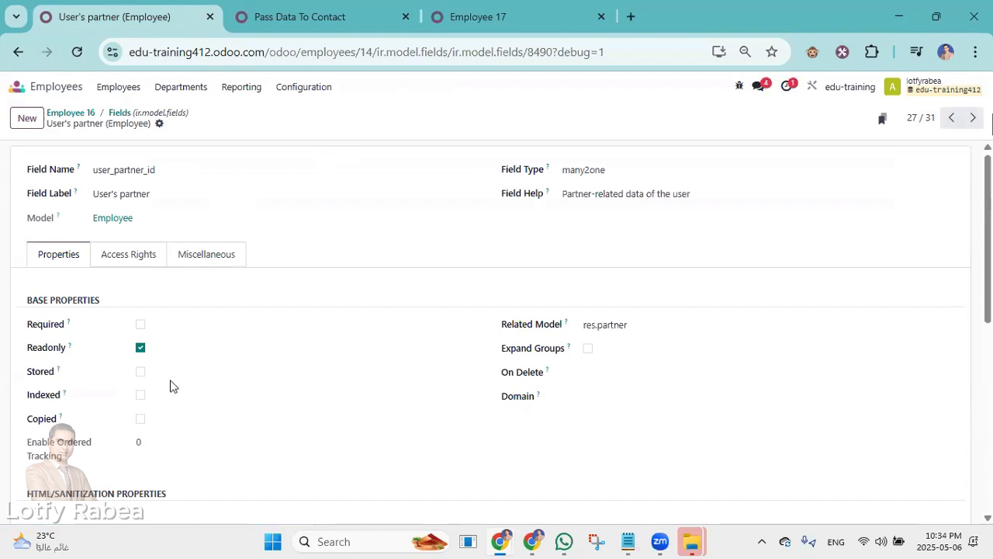
{"action": "key", "text": "alt+Left"}
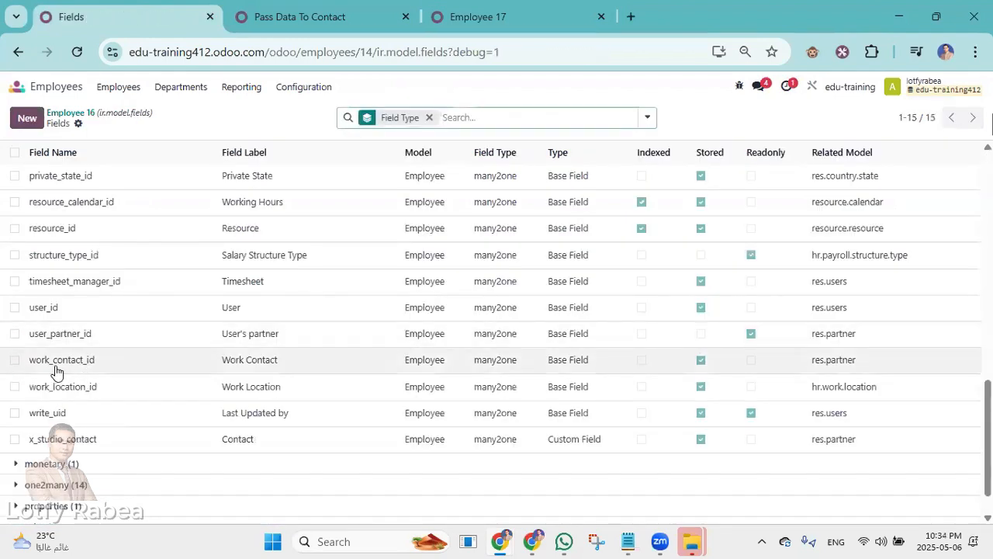
{"action": "left_click", "coordinate": [76, 361]}
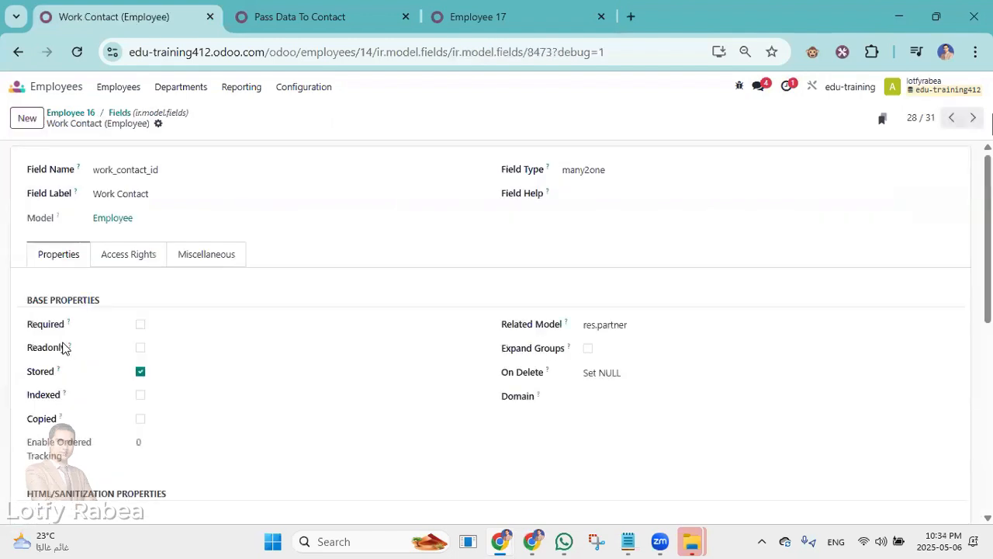
{"action": "double_click", "coordinate": [94, 169]}
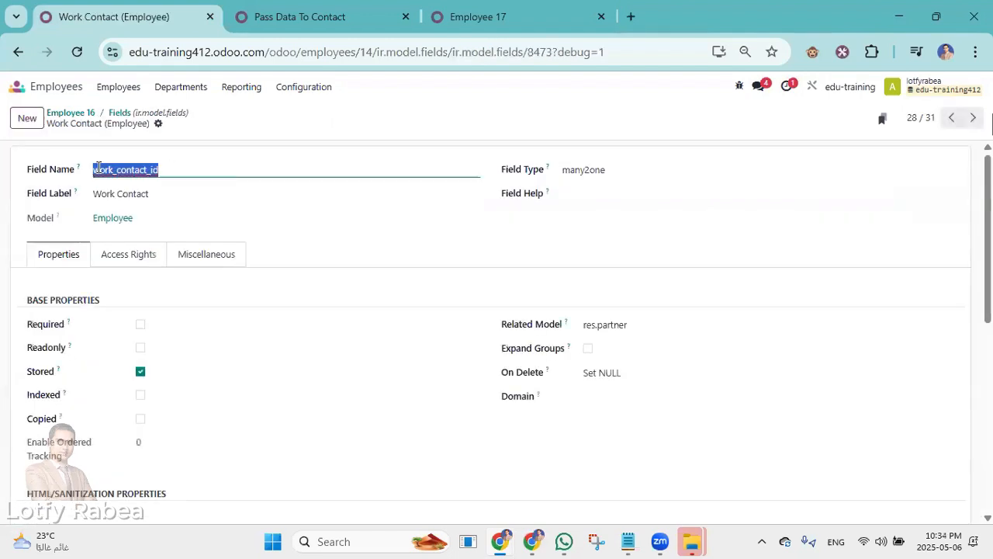
{"action": "right_click", "coordinate": [98, 168]}
{"action": "left_click", "coordinate": [170, 286]}
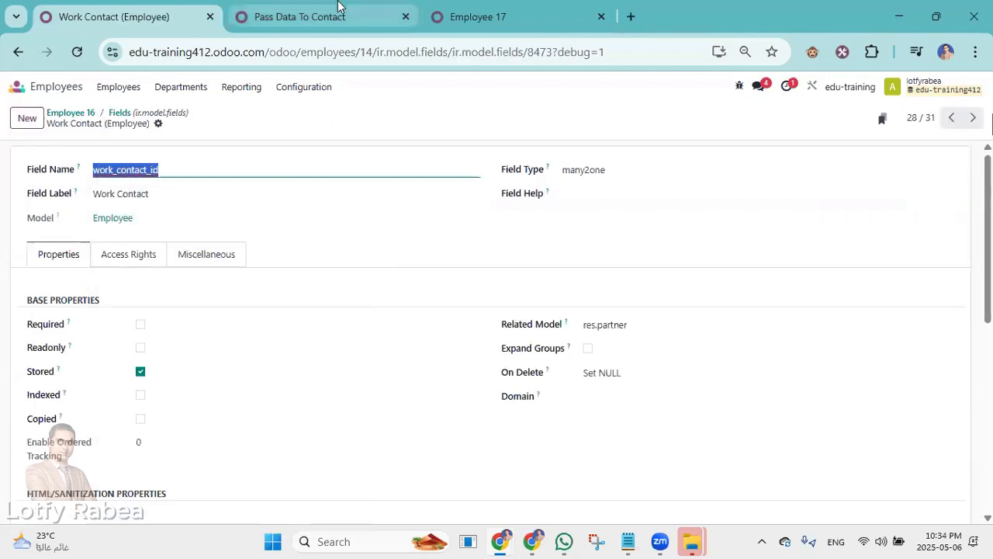
- Replace user_partner_id with work_contact_id in the Pass Data To Contact code's search domain and save the server action
{"action": "left_click", "coordinate": [337, 17]}
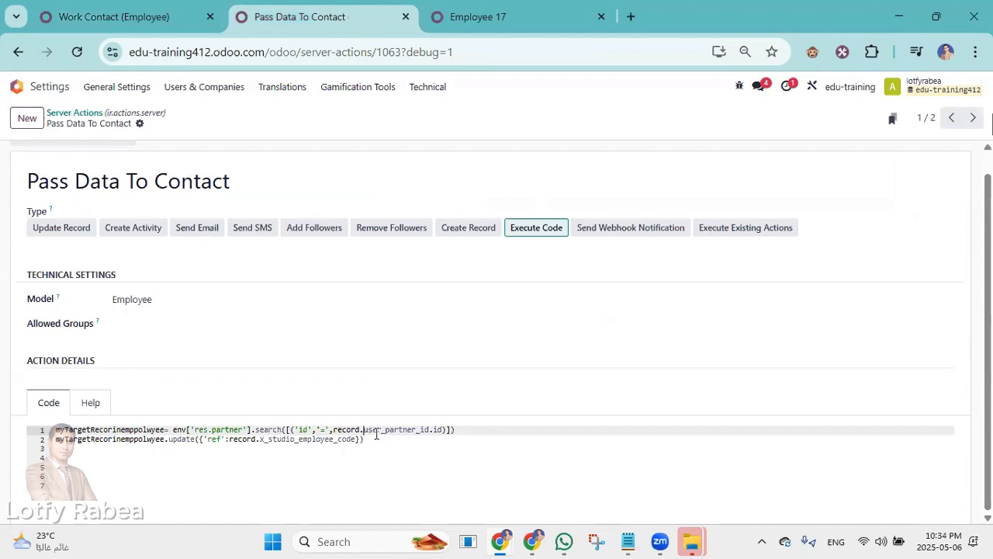
{"action": "left_click_drag", "start_coordinate": [363, 431], "coordinate": [427, 437]}
{"action": "right_click", "coordinate": [423, 431]}
{"action": "left_click", "coordinate": [473, 159]}
{"action": "left_click", "coordinate": [176, 125]}
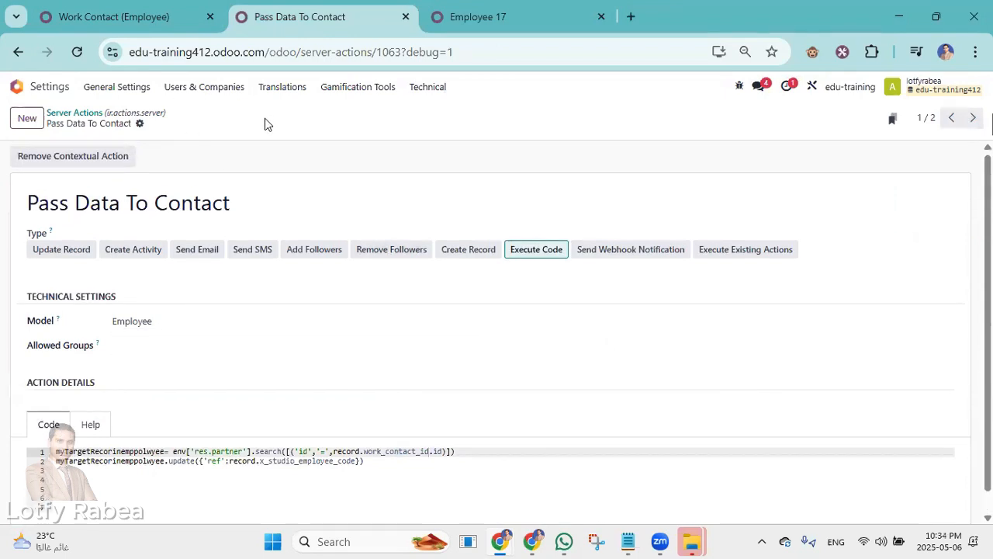
- Remove the contextual action of Pass Data To Contact and create it again
{"action": "left_click", "coordinate": [81, 157]}
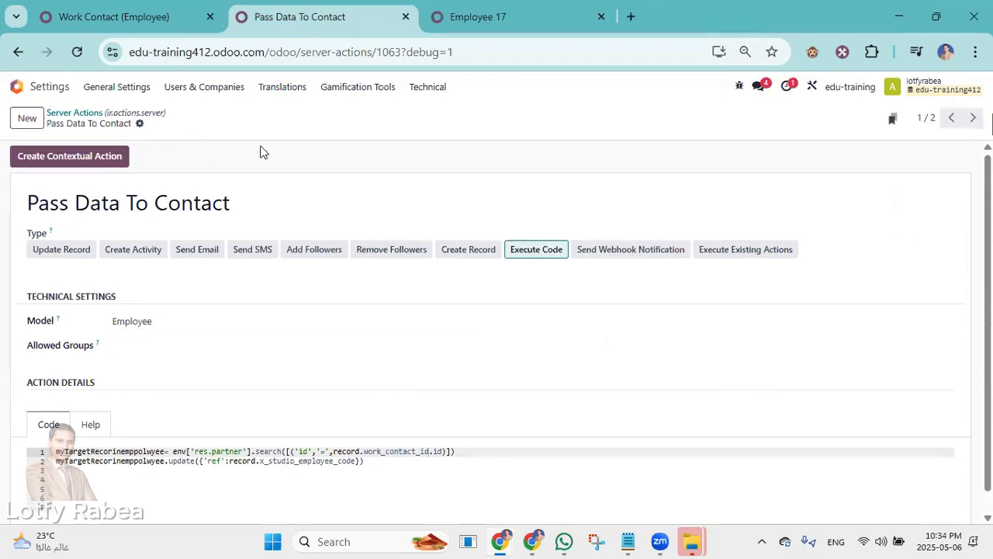
{"action": "left_click", "coordinate": [70, 155]}
- Return to the Employee fields list, clear the Field Type grouping and search the fields for "contact"
{"action": "left_click", "coordinate": [142, 23]}
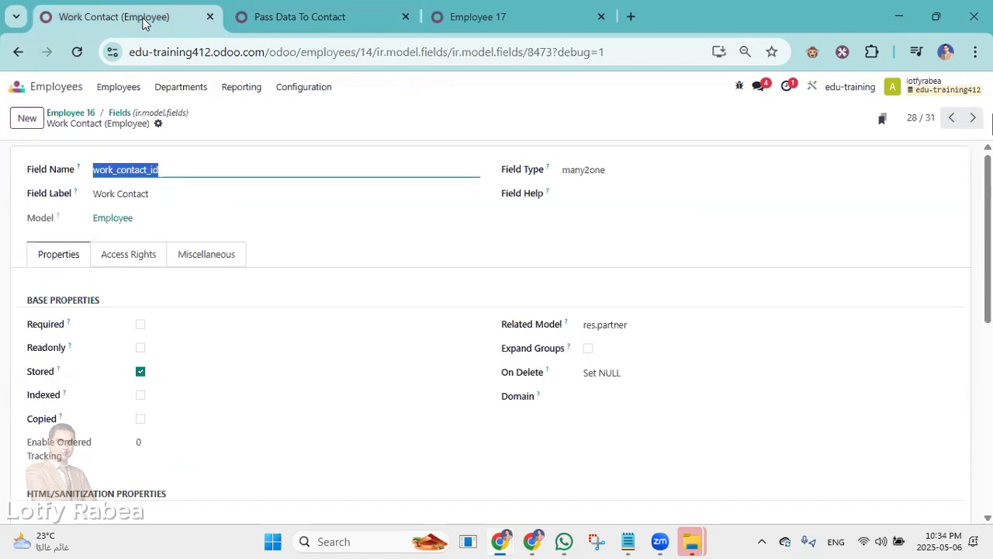
{"action": "left_click", "coordinate": [279, 129]}
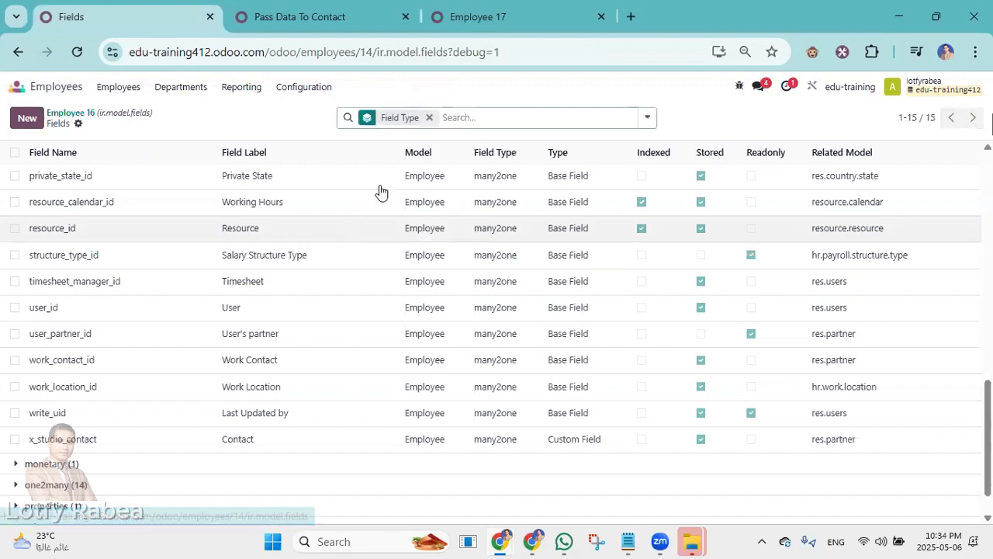
{"action": "left_click", "coordinate": [429, 118]}
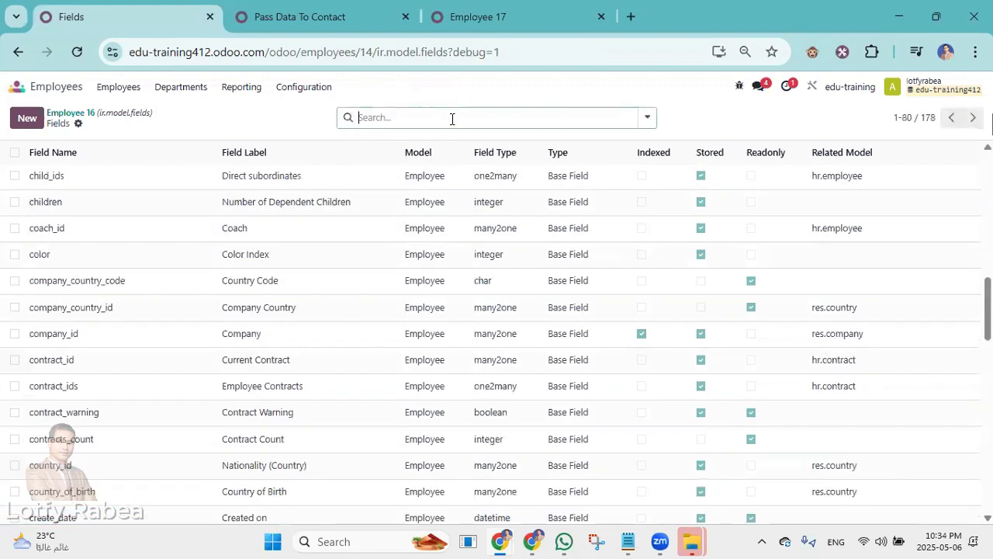
{"action": "type", "text": "contact"}
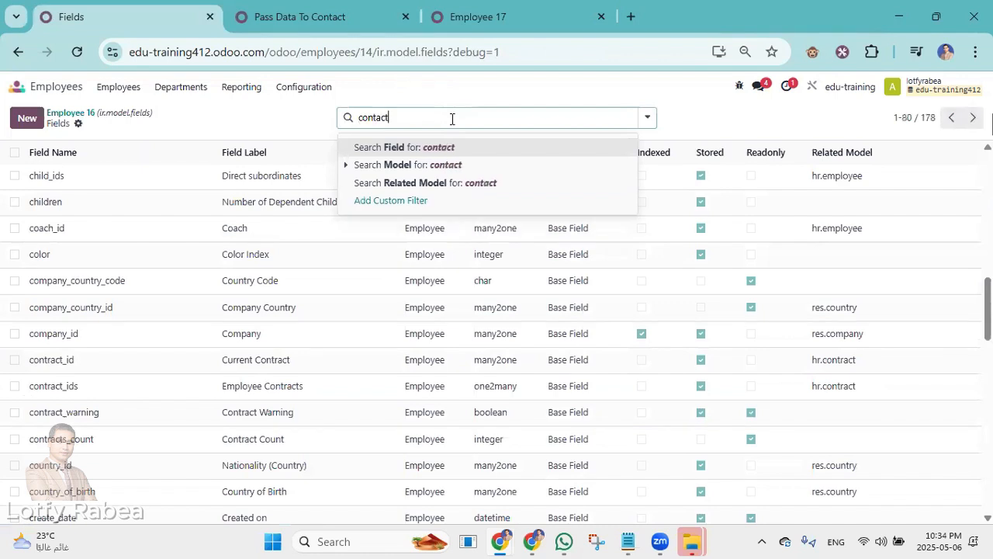
{"action": "key", "text": "Return"}
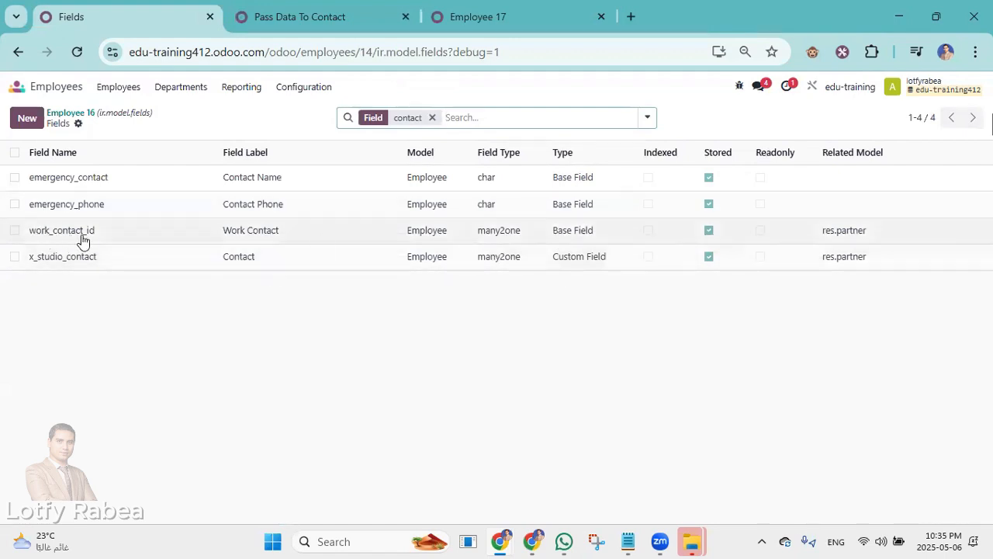
- Search the Employee fields for "partner" instead of "contact", and return to the Pass Data To Contact server action
{"action": "left_click", "coordinate": [432, 117]}
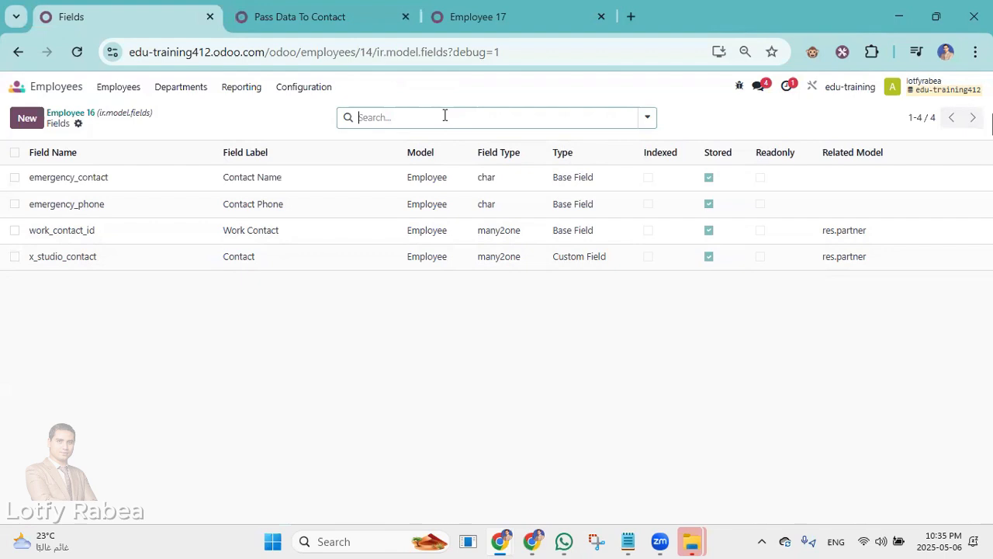
{"action": "left_click", "coordinate": [445, 114]}
{"action": "type", "text": "pa"}
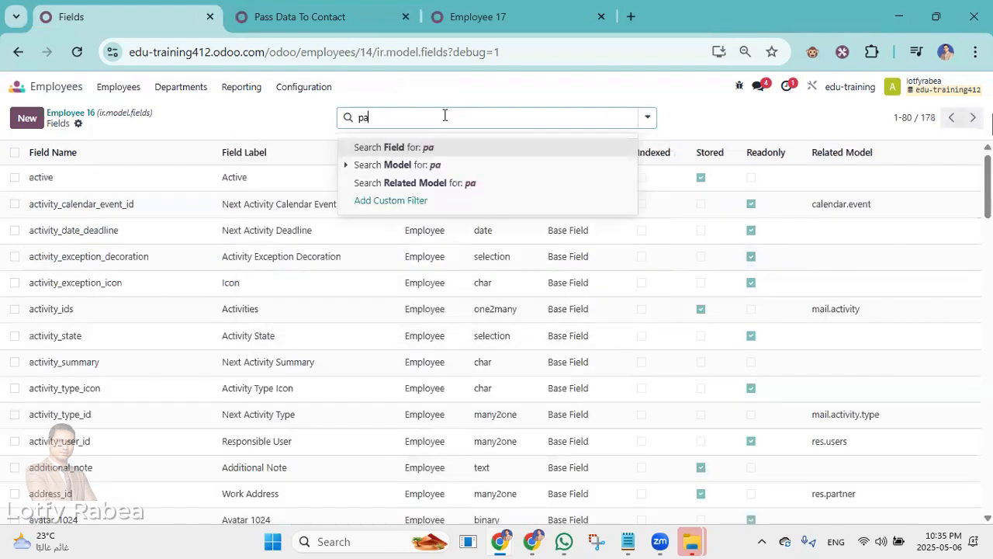
{"action": "type", "text": "pa"}
{"action": "key", "text": "BackSpace"}
{"action": "key", "text": "BackSpace"}
{"action": "type", "text": "rtner"}
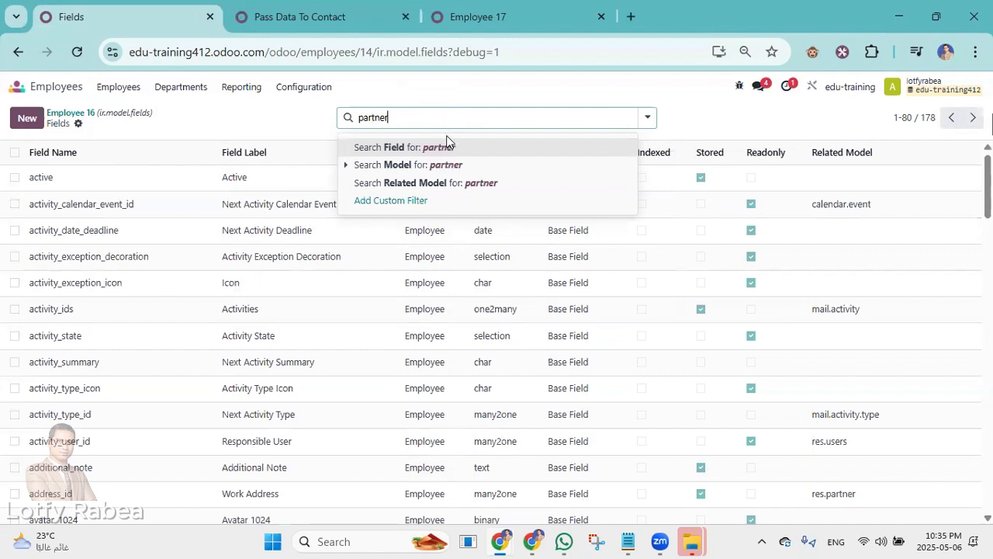
{"action": "left_click", "coordinate": [394, 149]}
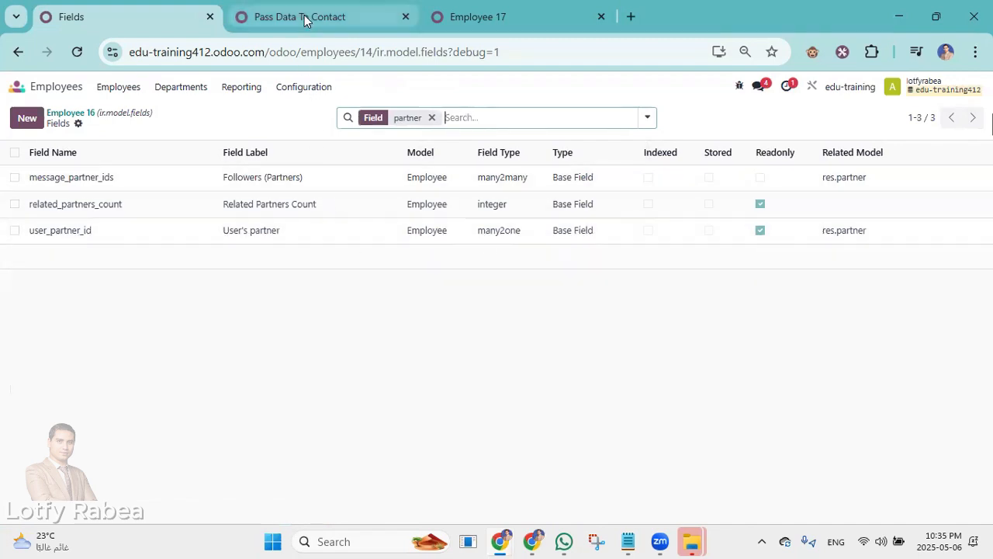
{"action": "left_click", "coordinate": [349, 15]}
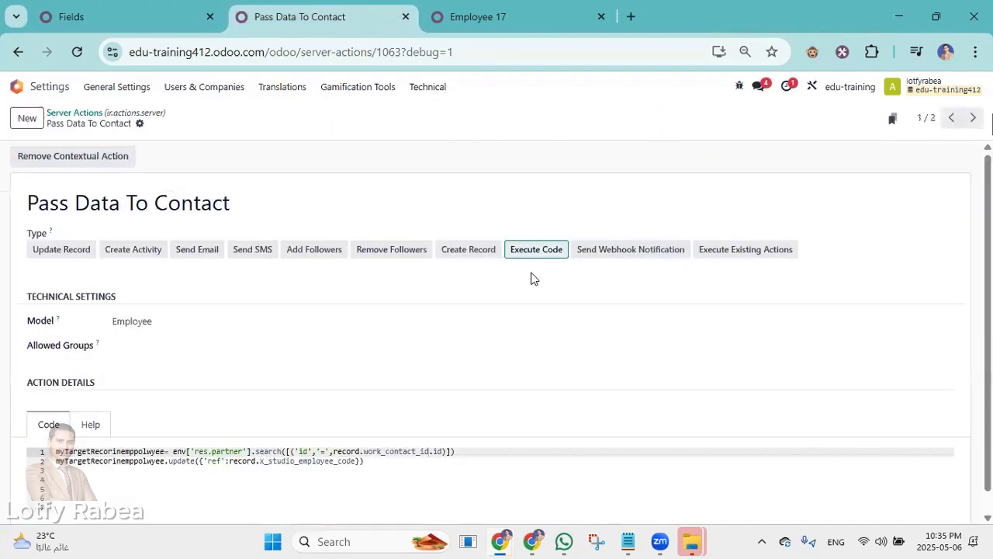
{"action": "scroll", "coordinate": [463, 412], "scroll_direction": "down", "scroll_amount": 1}
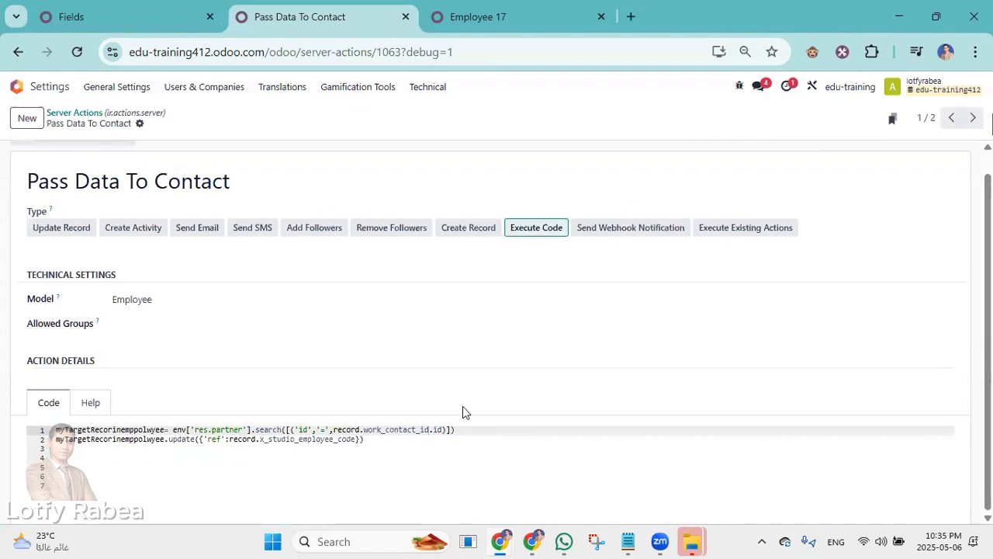
{"action": "scroll", "coordinate": [395, 437], "scroll_direction": "up", "scroll_amount": 1}
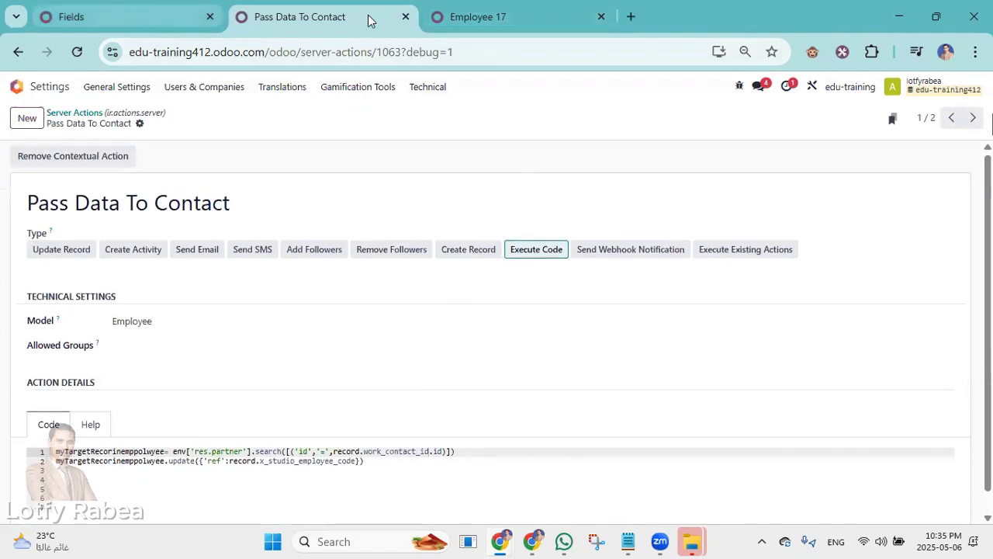
{"action": "left_click", "coordinate": [489, 16]}
{"action": "left_click", "coordinate": [369, 14]}
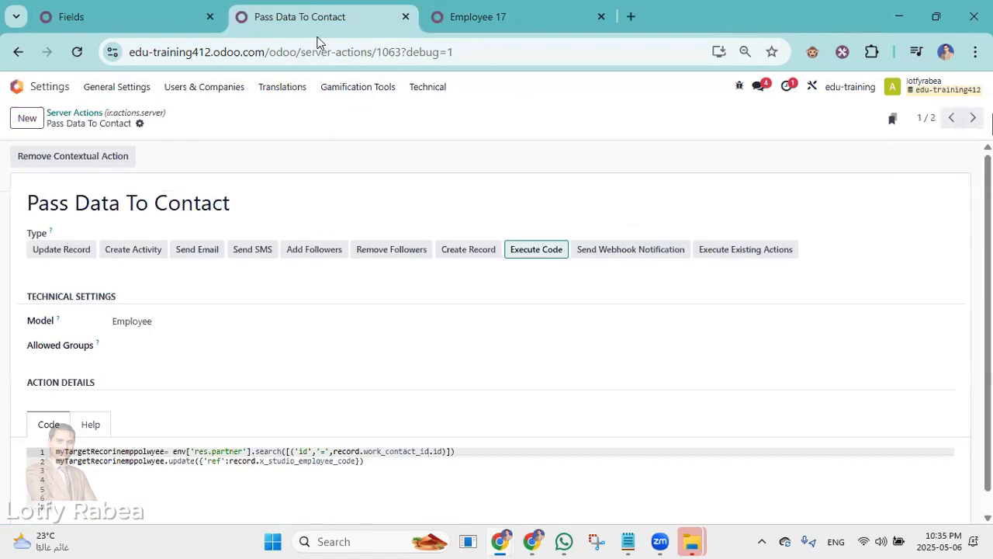
- Copy Employee 17's name into a new employee record and change it to Employee 18
{"action": "left_click", "coordinate": [470, 15]}
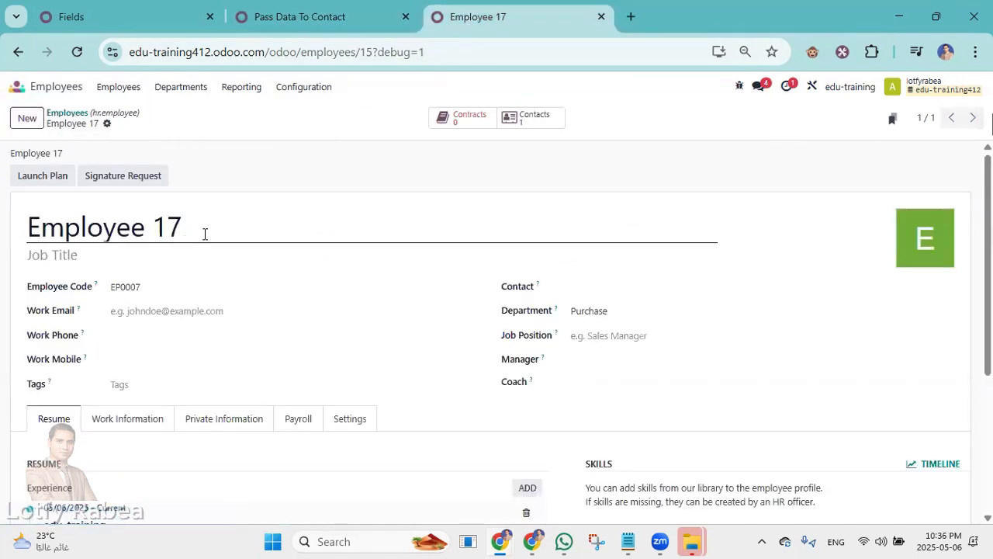
{"action": "triple_click", "coordinate": [130, 225]}
{"action": "right_click", "coordinate": [131, 225]}
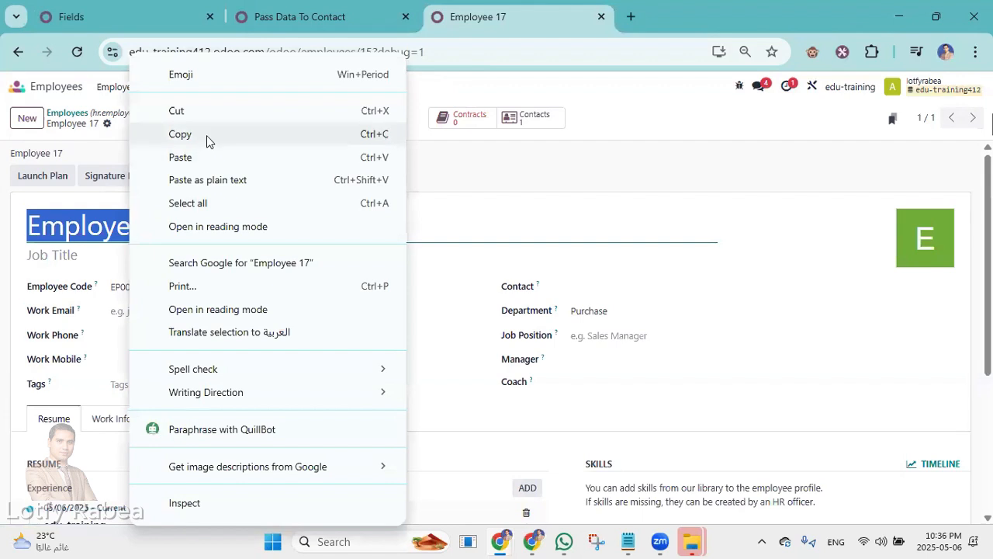
{"action": "left_click", "coordinate": [208, 139]}
{"action": "left_click", "coordinate": [75, 206]}
{"action": "key", "text": "alt+c"}
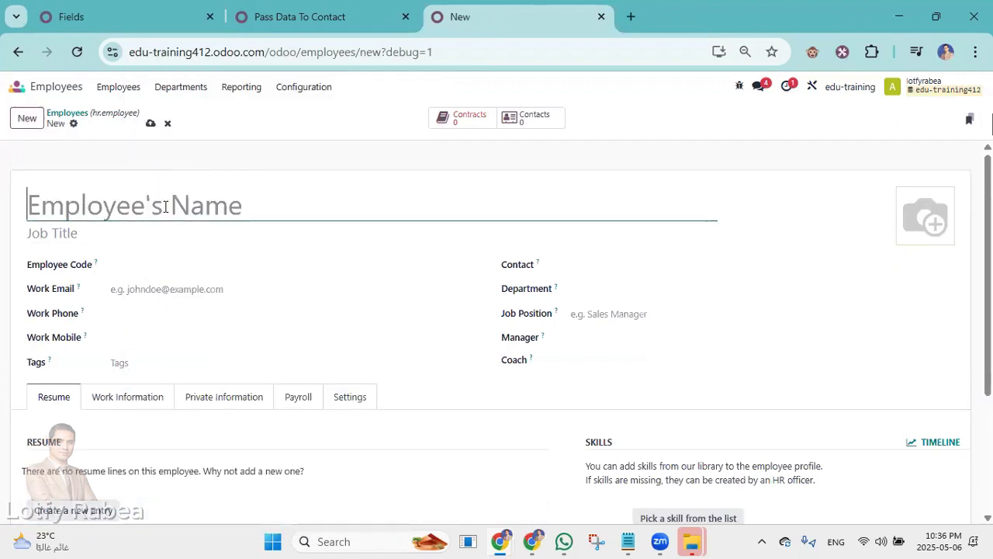
{"action": "right_click", "coordinate": [165, 206]}
{"action": "left_click", "coordinate": [212, 307]}
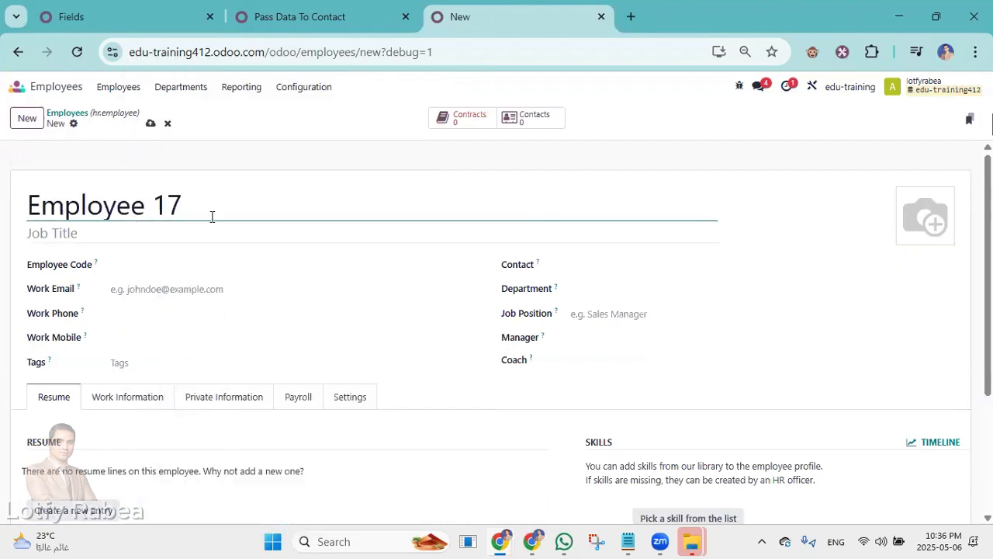
{"action": "left_click_drag", "start_coordinate": [188, 199], "coordinate": [172, 203]}
{"action": "type", "text": "8"}
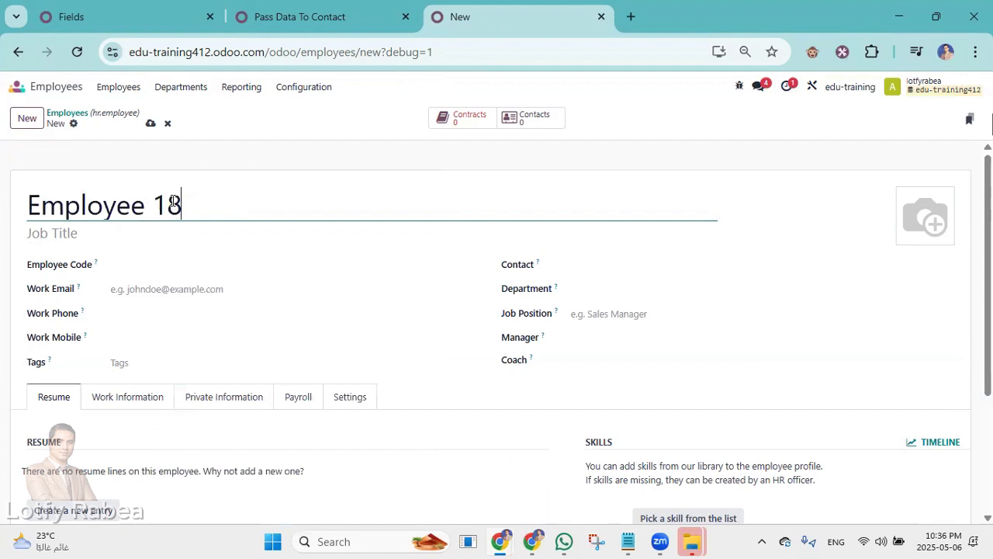
- Set the Department of Employee 18 to Purchase and save the record
{"action": "left_click", "coordinate": [672, 287]}
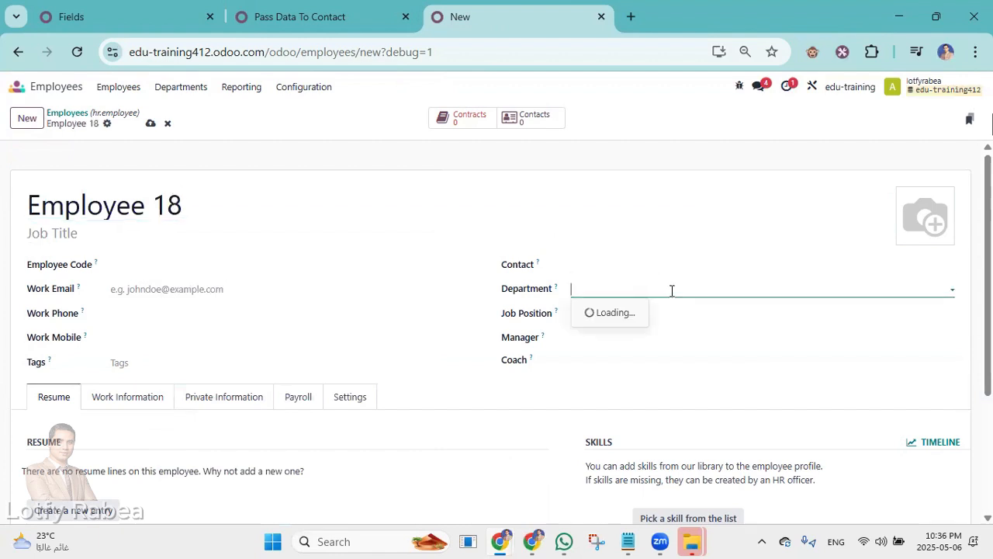
{"action": "left_click", "coordinate": [636, 349]}
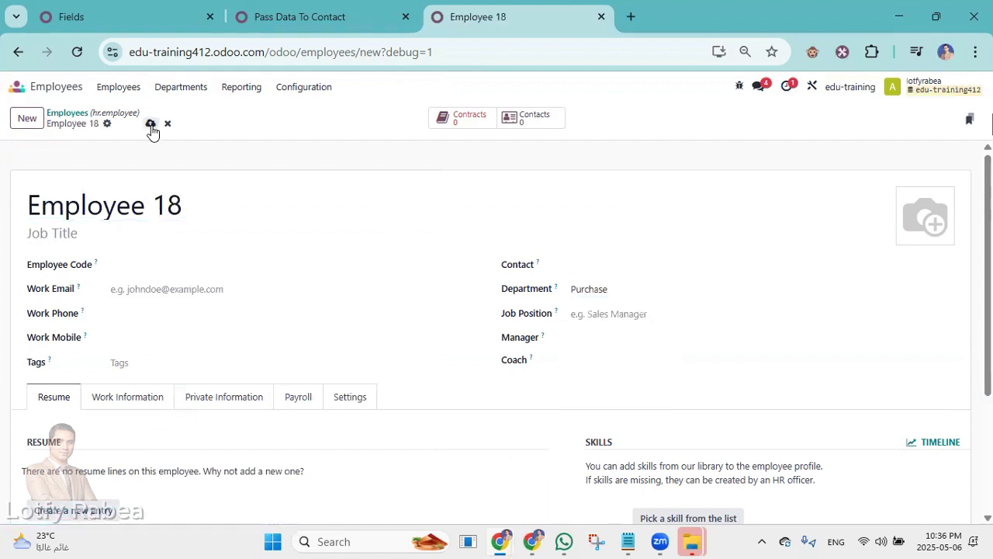
{"action": "left_click", "coordinate": [151, 123]}
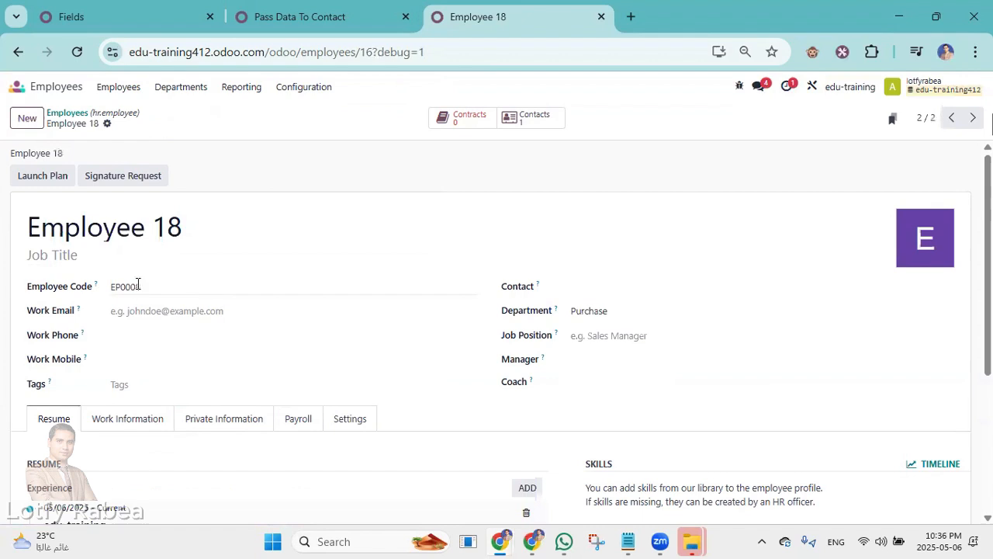
- Open Employee 18's linked contact to check its Reference and return to the employee record
{"action": "left_click", "coordinate": [532, 118]}
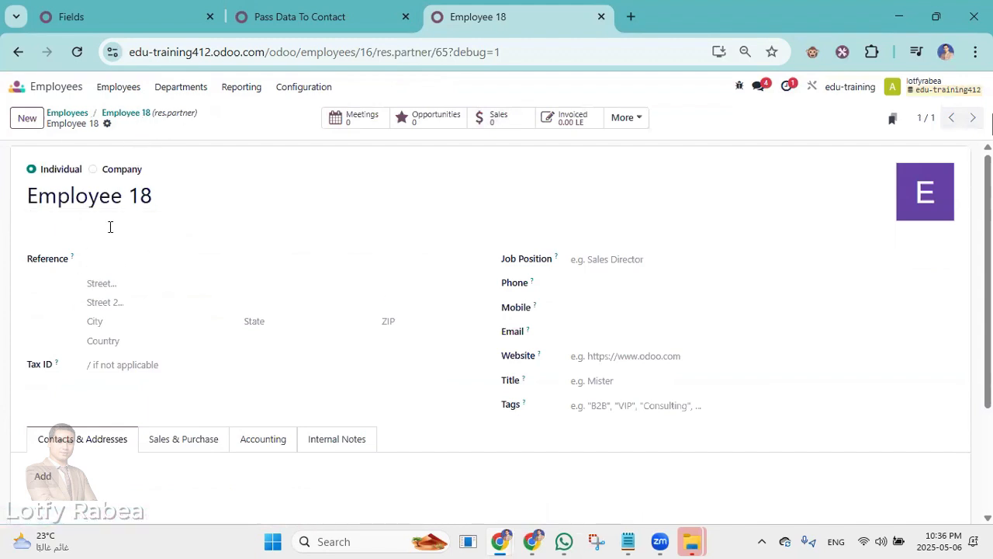
{"action": "left_click", "coordinate": [146, 118]}
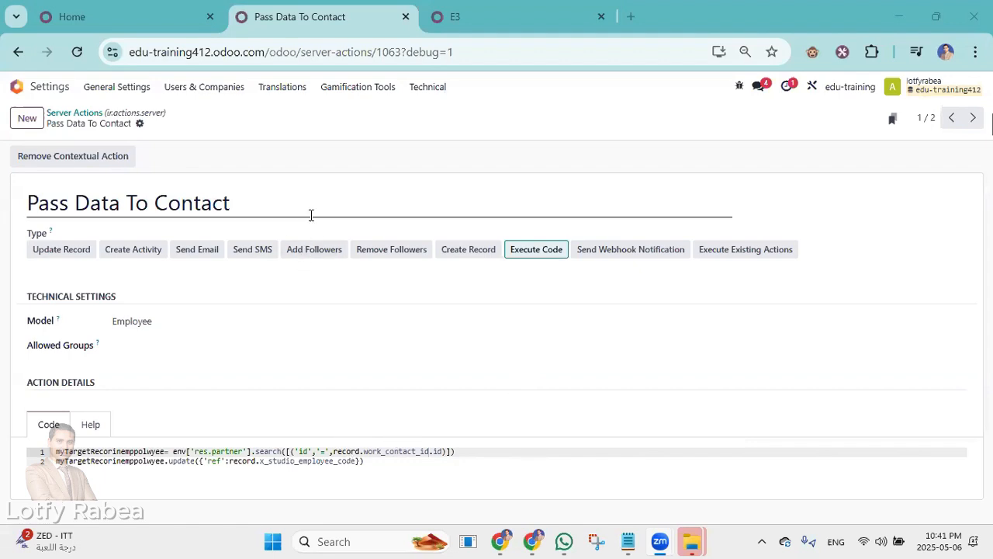
- Create another employee named E3 in the Purchase department in the Employees app and save the record
{"action": "left_click", "coordinate": [146, 22]}
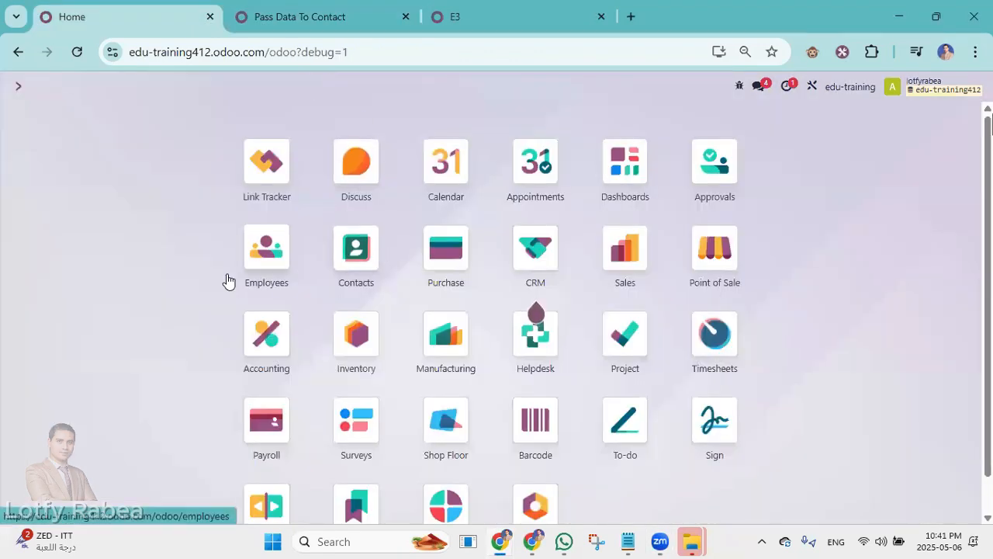
{"action": "left_click", "coordinate": [287, 258]}
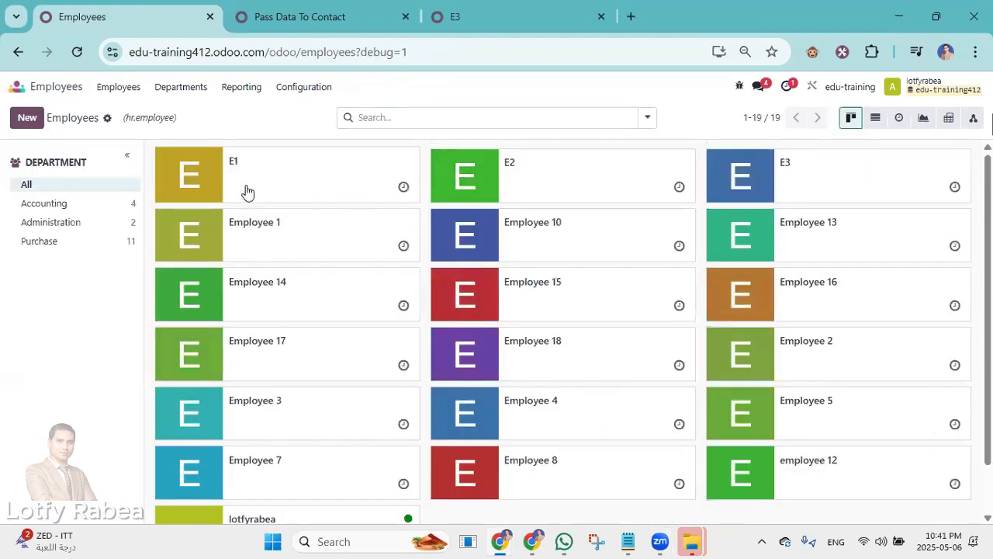
{"action": "left_click", "coordinate": [247, 191]}
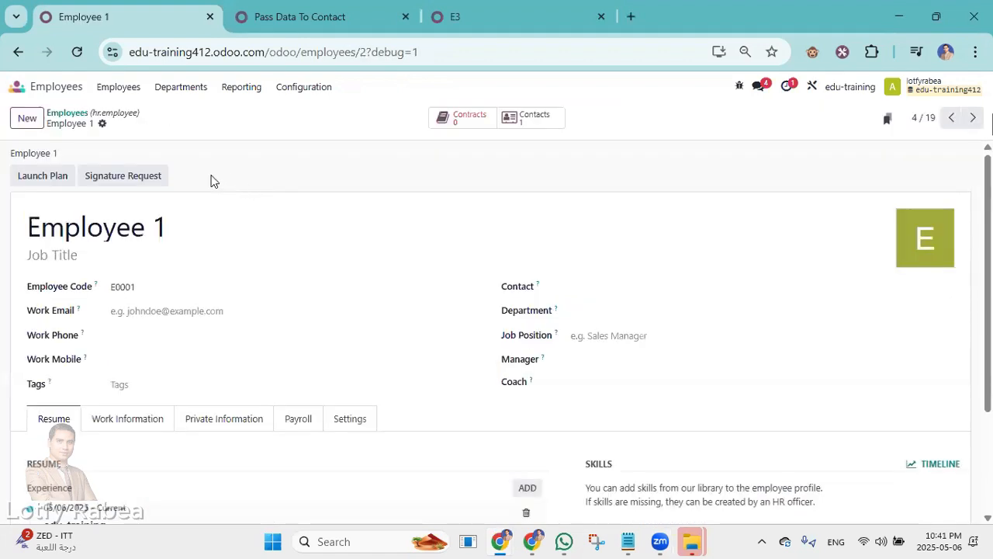
{"action": "left_click", "coordinate": [28, 126]}
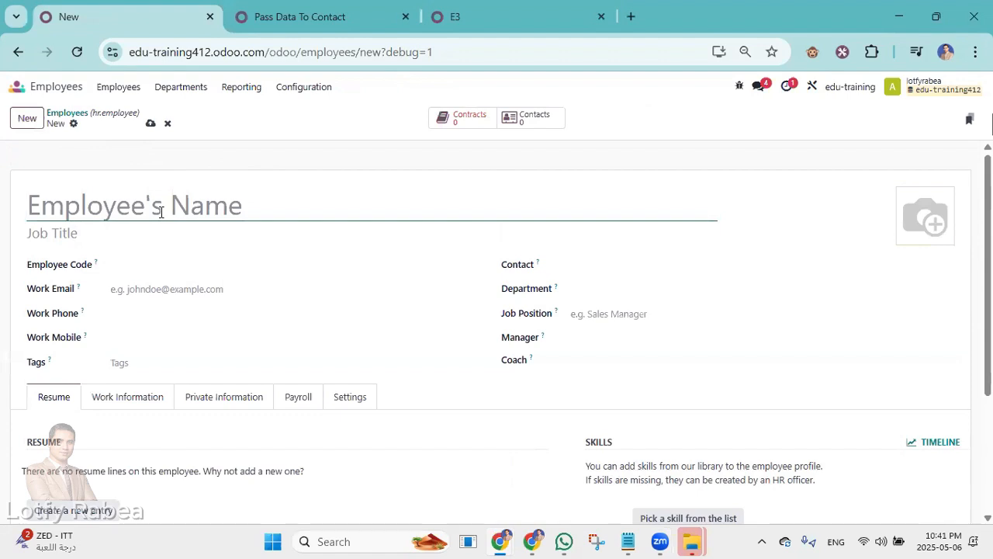
{"action": "type", "text": "E#"}
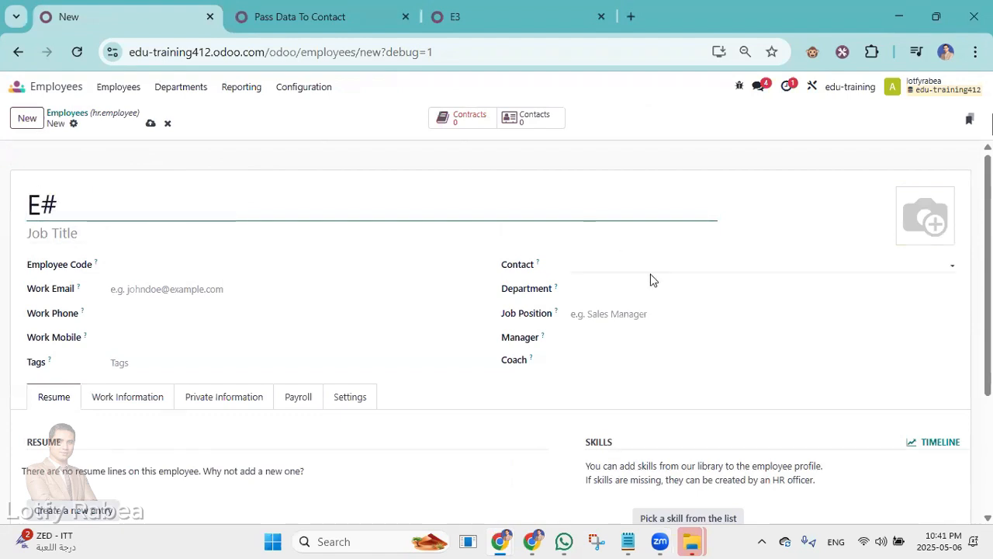
{"action": "key", "text": "BackSpace"}
{"action": "type", "text": "3"}
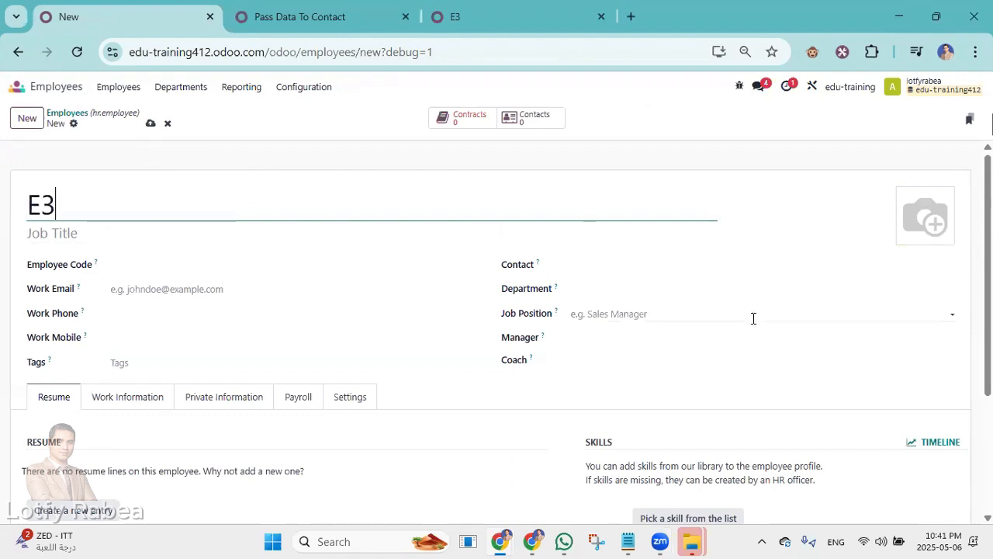
{"action": "left_click", "coordinate": [617, 294]}
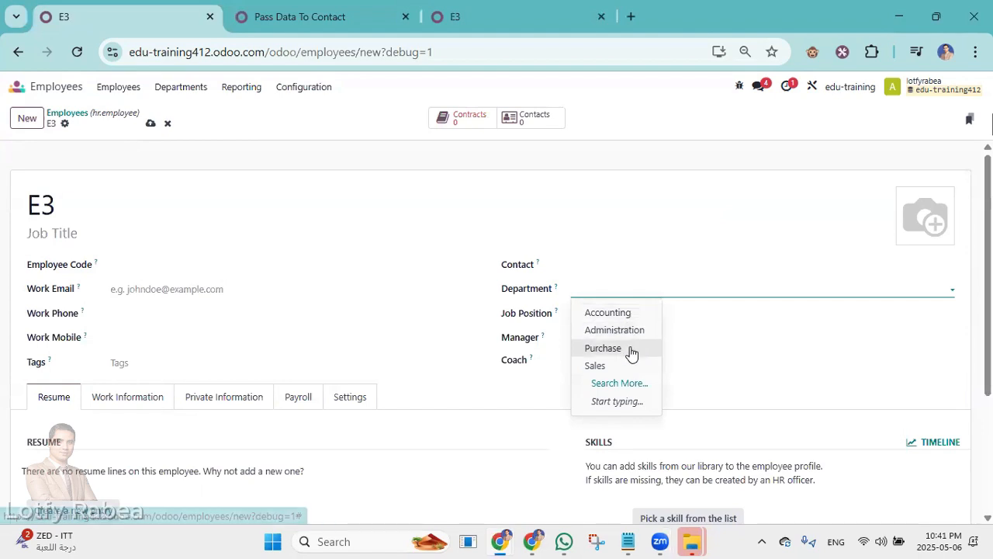
{"action": "left_click", "coordinate": [630, 349]}
{"action": "left_click", "coordinate": [149, 124]}
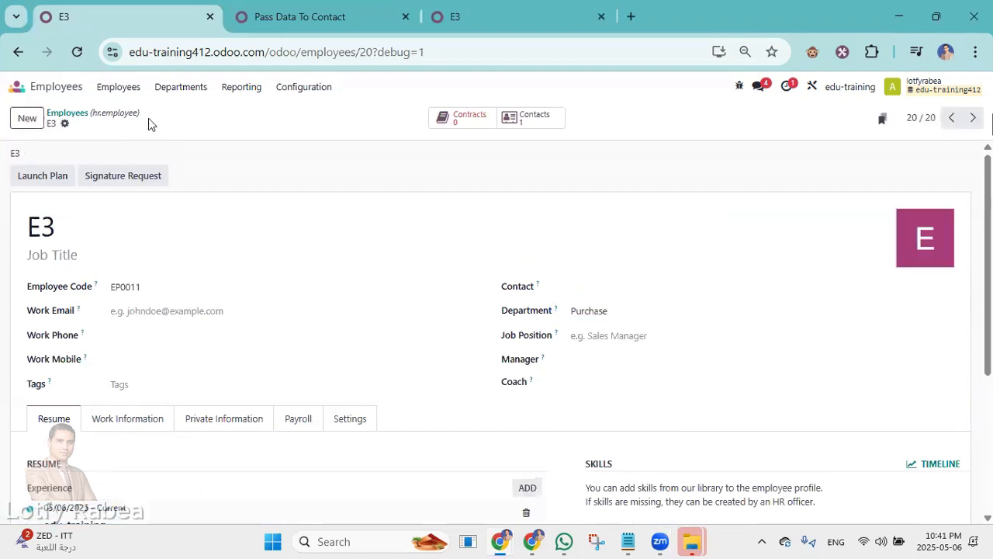
- Reload the E3 employee record, run Pass Data To Contact on it and check the Reference of its linked contact
{"action": "left_click", "coordinate": [78, 52]}
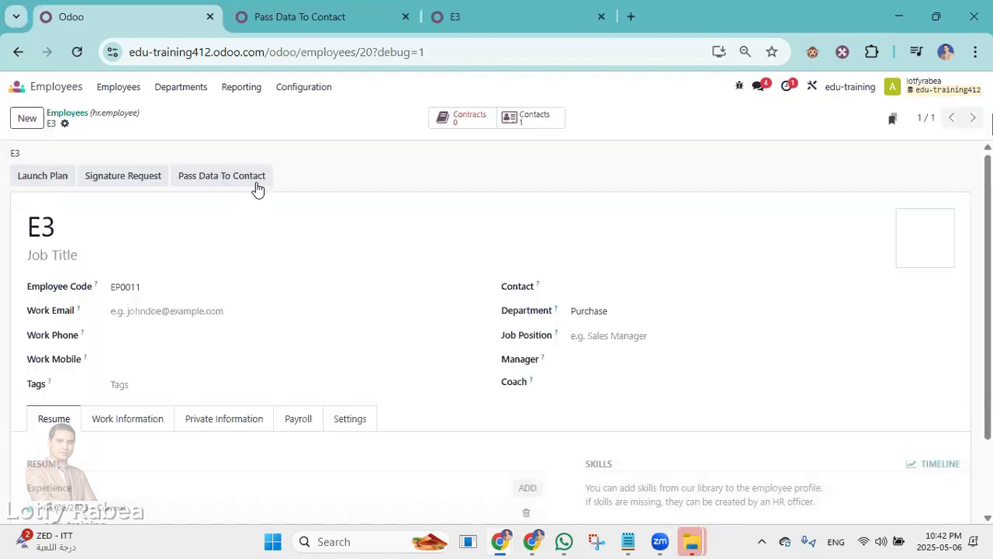
{"action": "left_click_drag", "start_coordinate": [502, 293], "coordinate": [534, 295]}
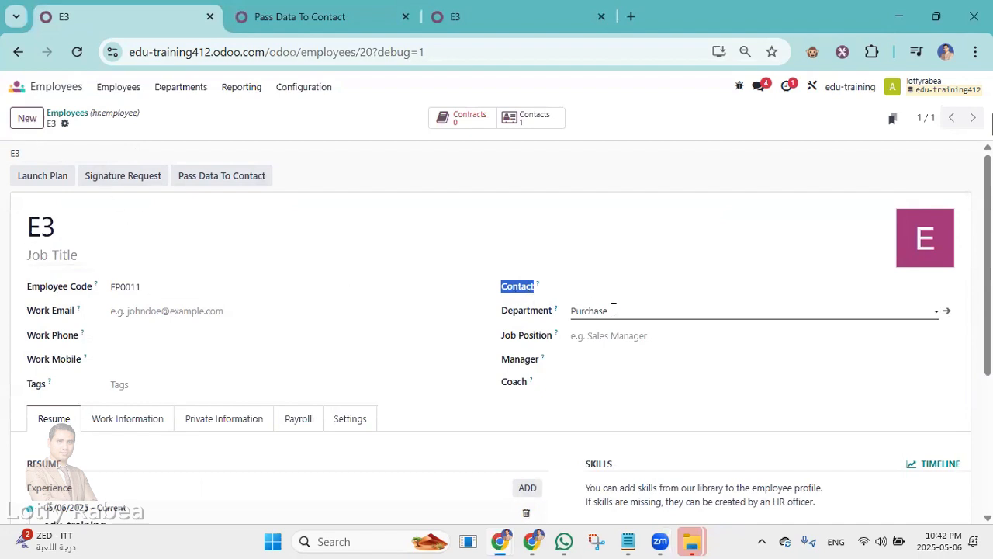
{"action": "left_click", "coordinate": [461, 213]}
{"action": "left_click", "coordinate": [550, 115]}
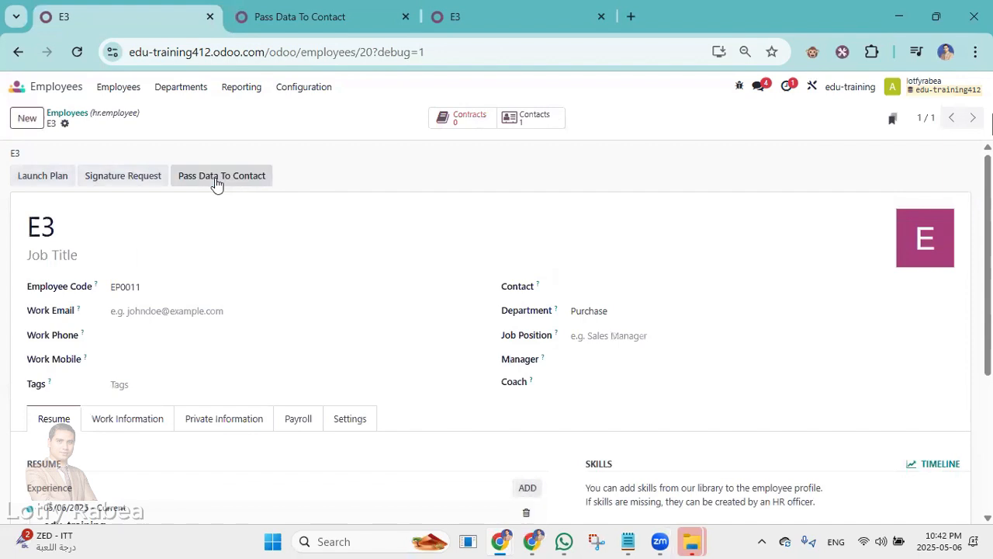
{"action": "left_click", "coordinate": [533, 118]}
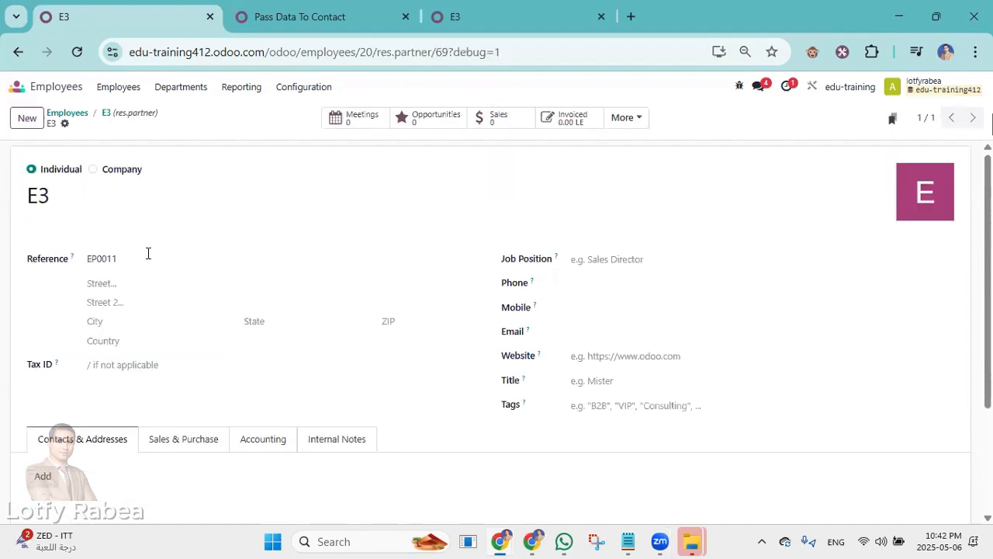
{"action": "left_click", "coordinate": [109, 115]}
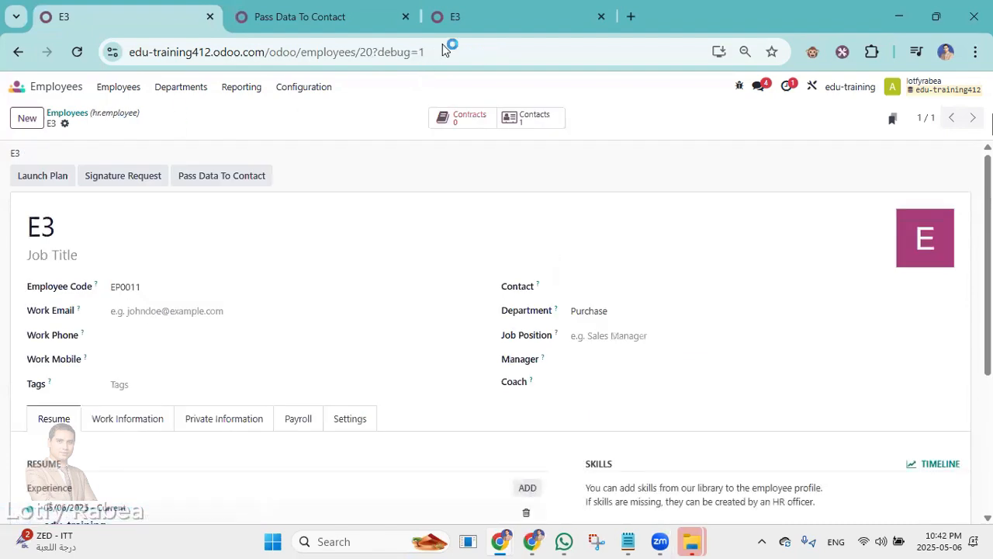
- Search the apps for "auto", open Automation Rules and open the Pass Data To Contact 2 rule
{"action": "left_click", "coordinate": [465, 17]}
{"action": "left_click", "coordinate": [20, 87]}
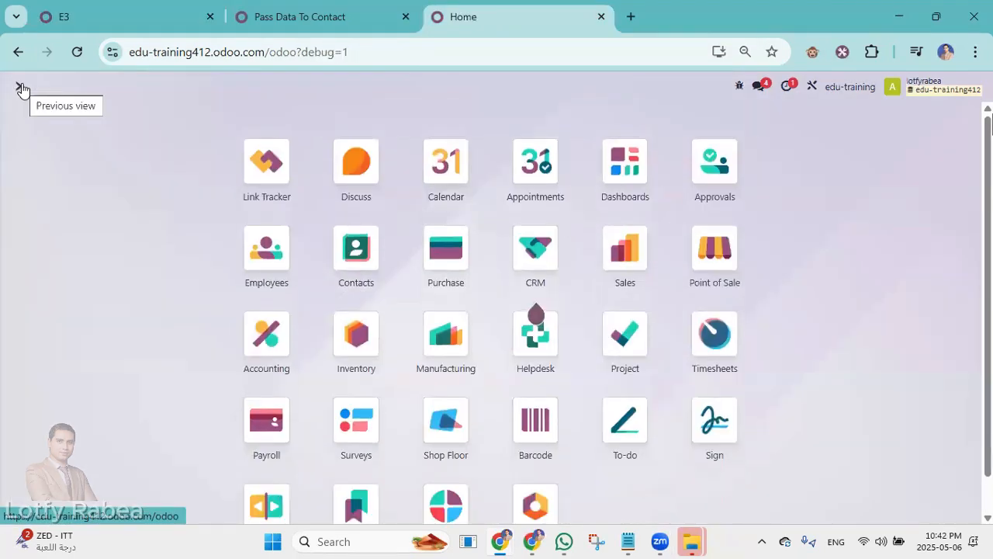
{"action": "type", "text": "auto"}
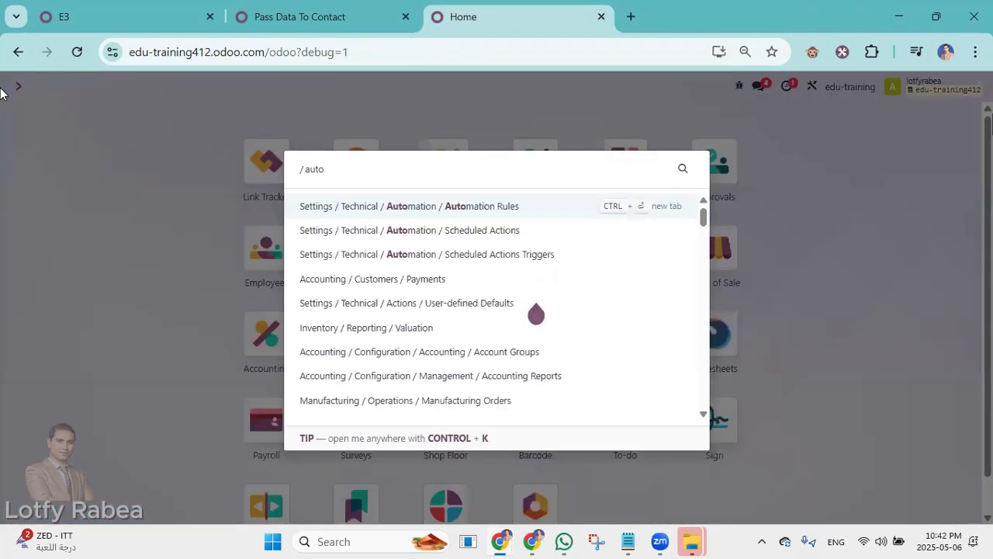
{"action": "left_click", "coordinate": [433, 214]}
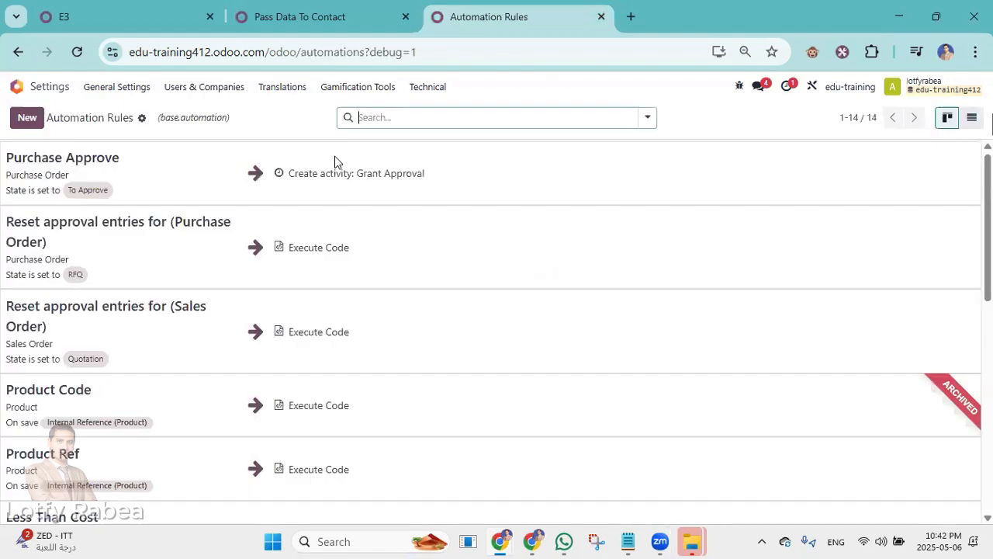
{"action": "scroll", "coordinate": [173, 377], "scroll_direction": "down", "scroll_amount": 10}
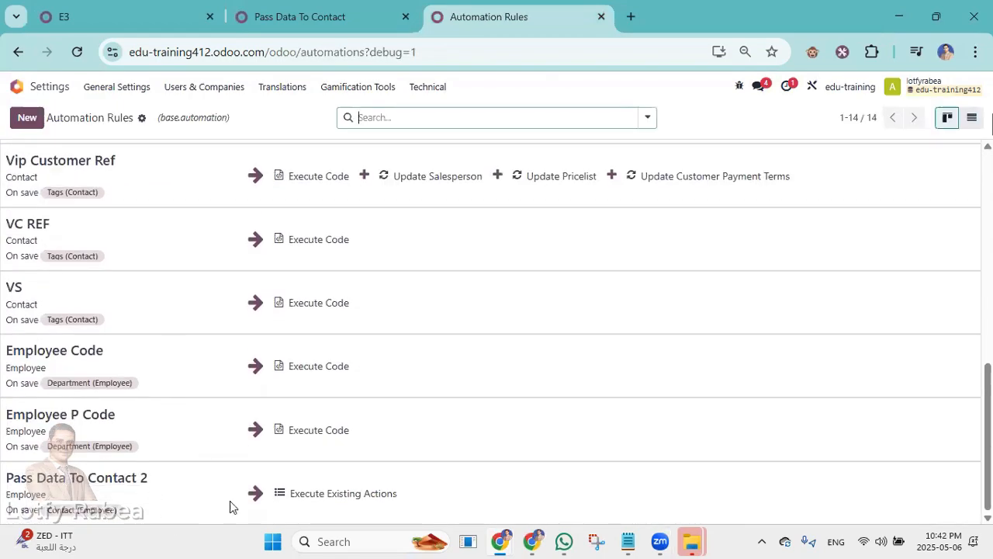
{"action": "left_click", "coordinate": [182, 476]}
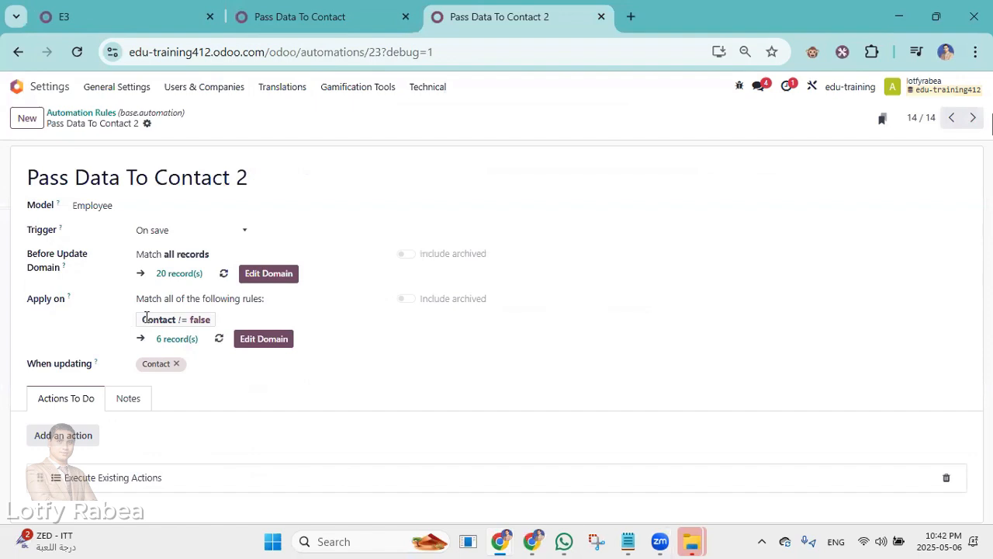
- Change the rule's Apply on domain to Work Contact is set, keep only Work Contact under When updating, and save the rule
{"action": "left_click", "coordinate": [263, 344]}
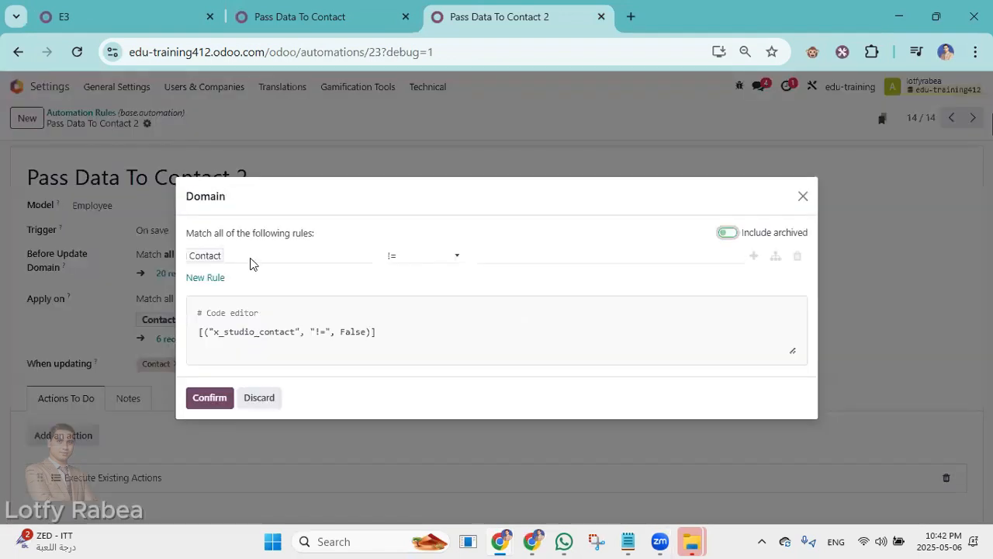
{"action": "left_click", "coordinate": [250, 264]}
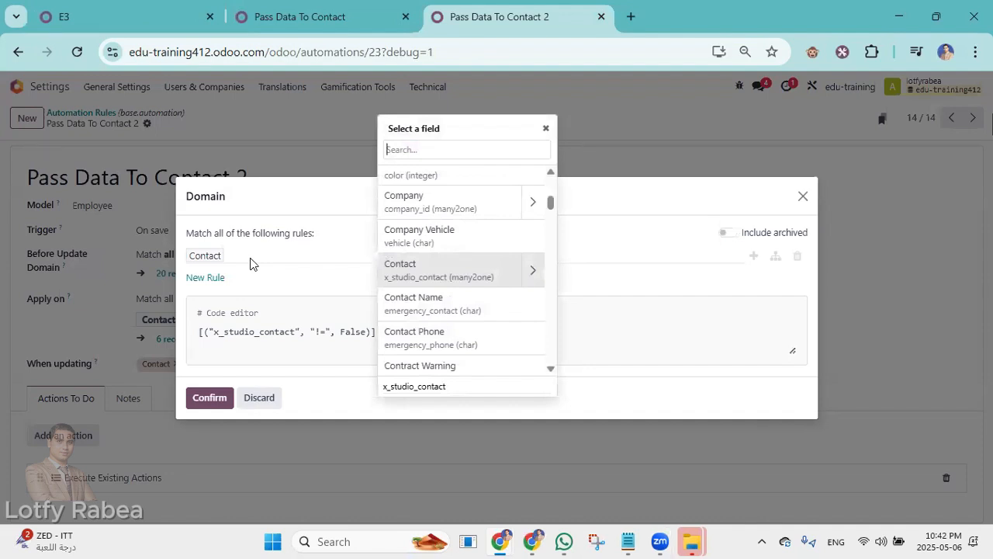
{"action": "type", "text": "wor"}
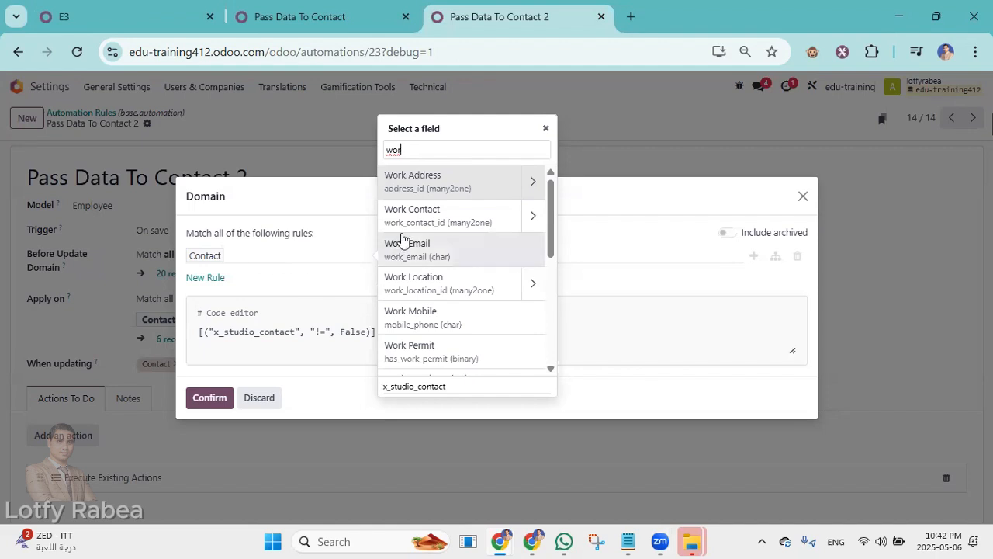
{"action": "left_click", "coordinate": [424, 222]}
{"action": "left_click", "coordinate": [422, 253]}
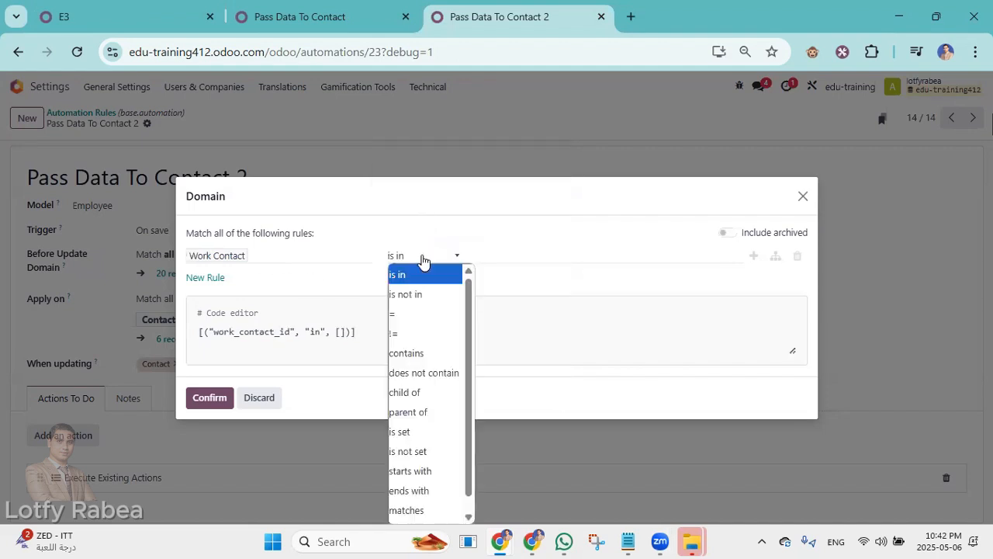
{"action": "left_click", "coordinate": [432, 436]}
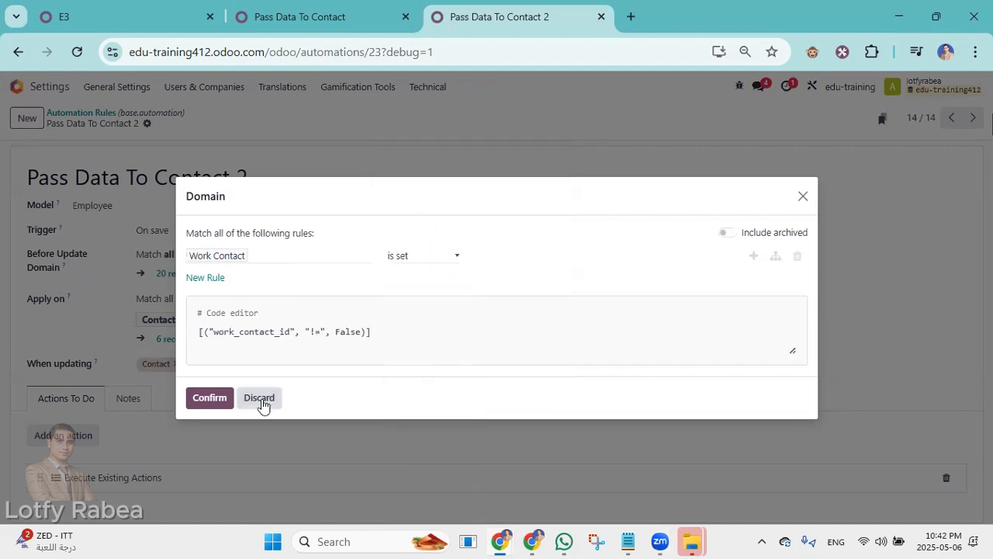
{"action": "left_click", "coordinate": [206, 399]}
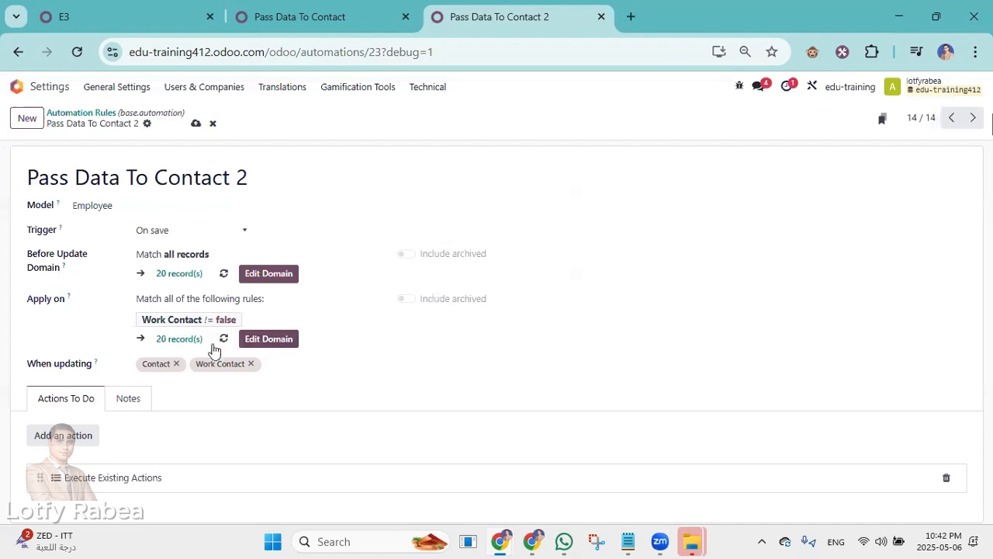
{"action": "left_click", "coordinate": [177, 363]}
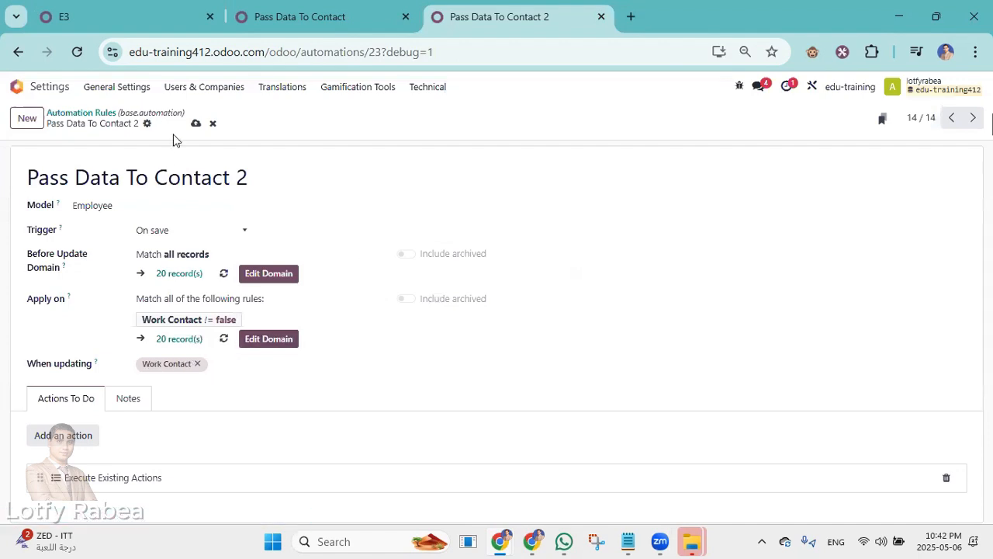
{"action": "left_click", "coordinate": [195, 124]}
- Make the Pass Data To Contact button invisible on the E3 employee form in Studio and return to the record
{"action": "left_click", "coordinate": [144, 11]}
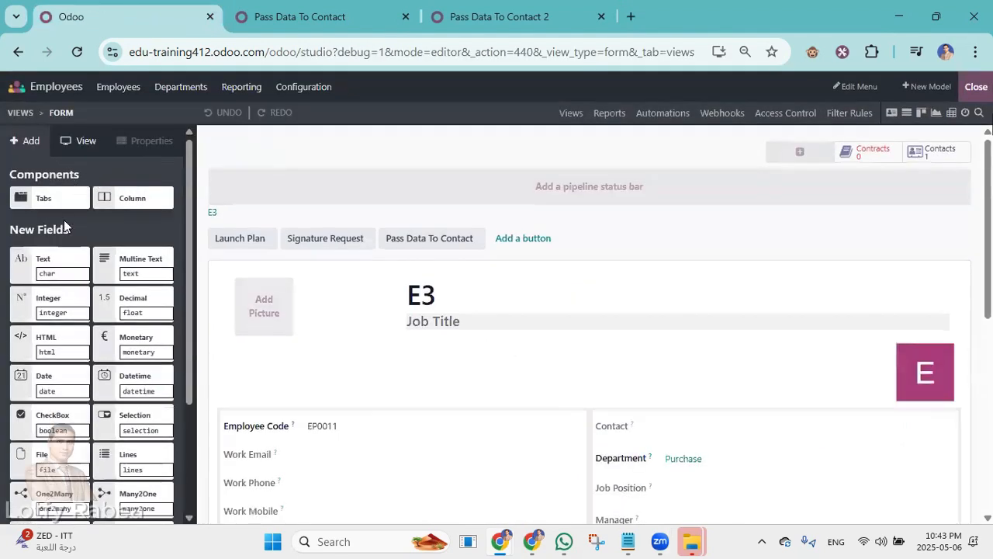
{"action": "left_click", "coordinate": [399, 241]}
{"action": "left_click", "coordinate": [14, 195]}
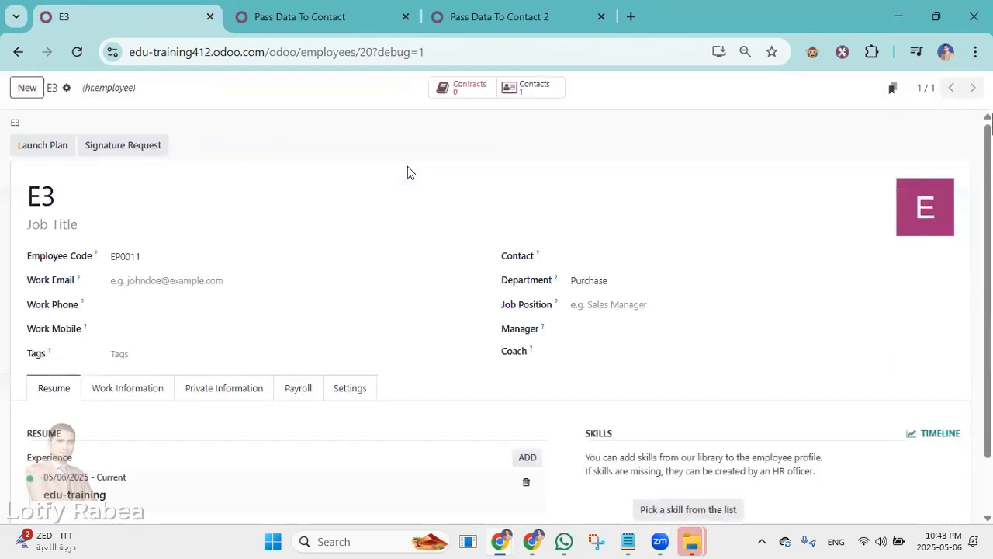
- Create Employee 20 in the Purchase department, save the record and check the Reference of its linked contact
{"action": "left_click", "coordinate": [19, 115]}
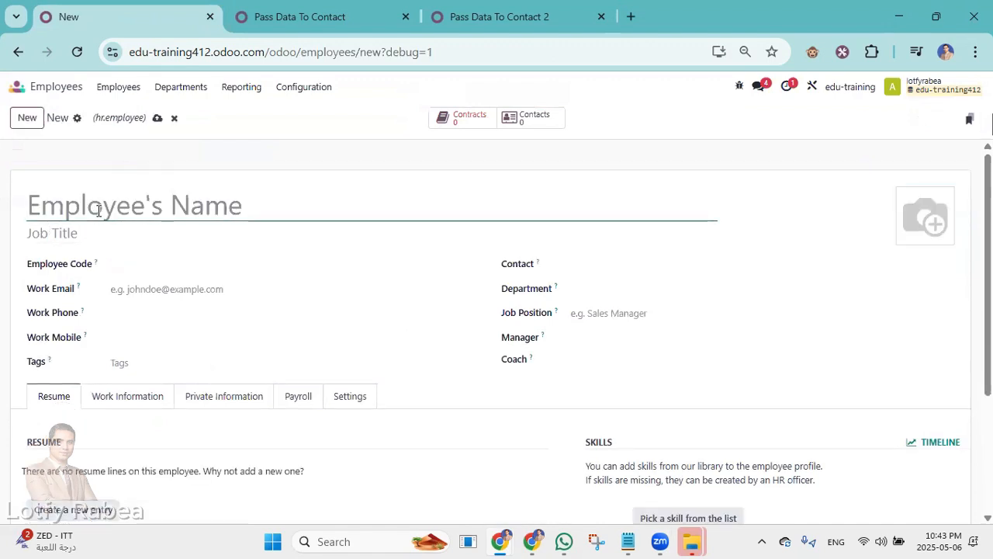
{"action": "type", "text": "Emplo"}
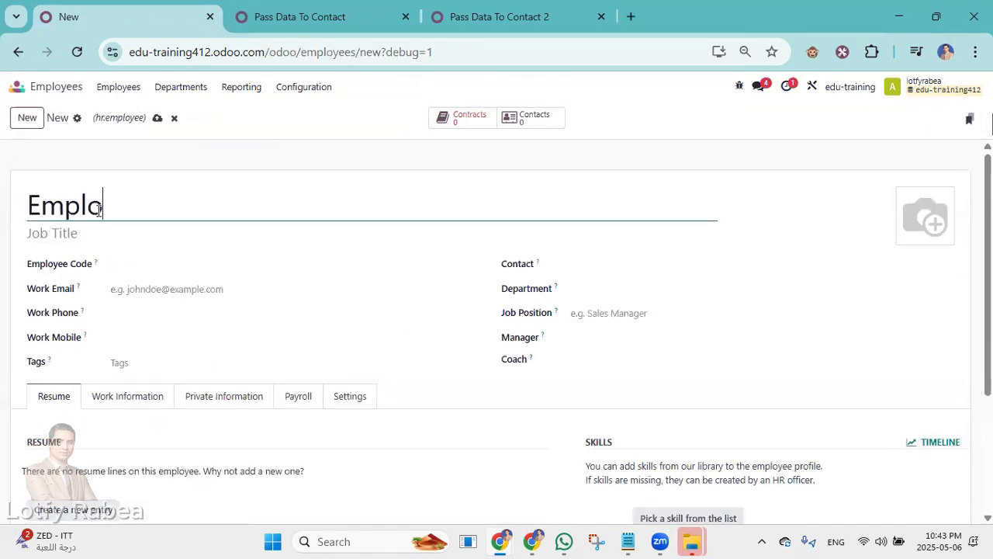
{"action": "type", "text": "yee 20"}
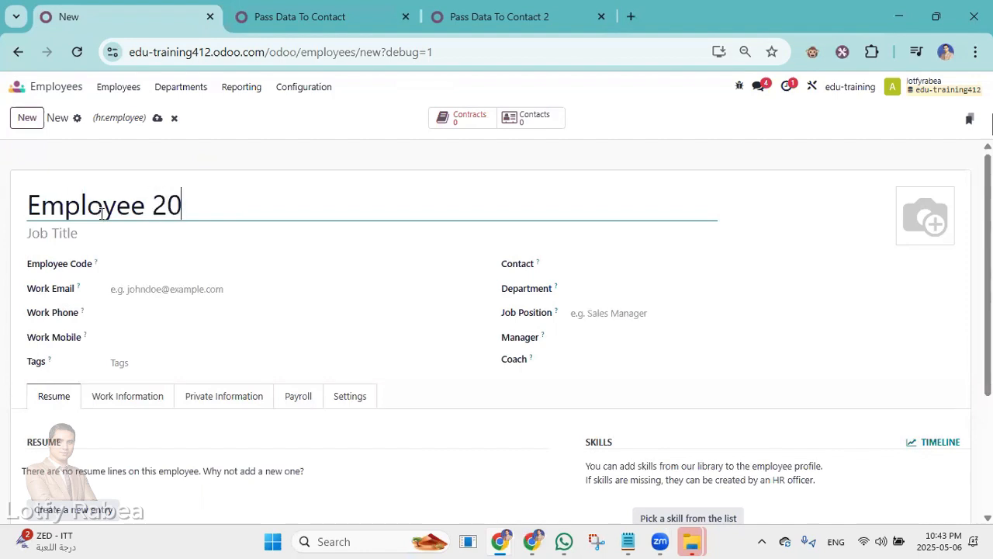
{"action": "left_click", "coordinate": [613, 289]}
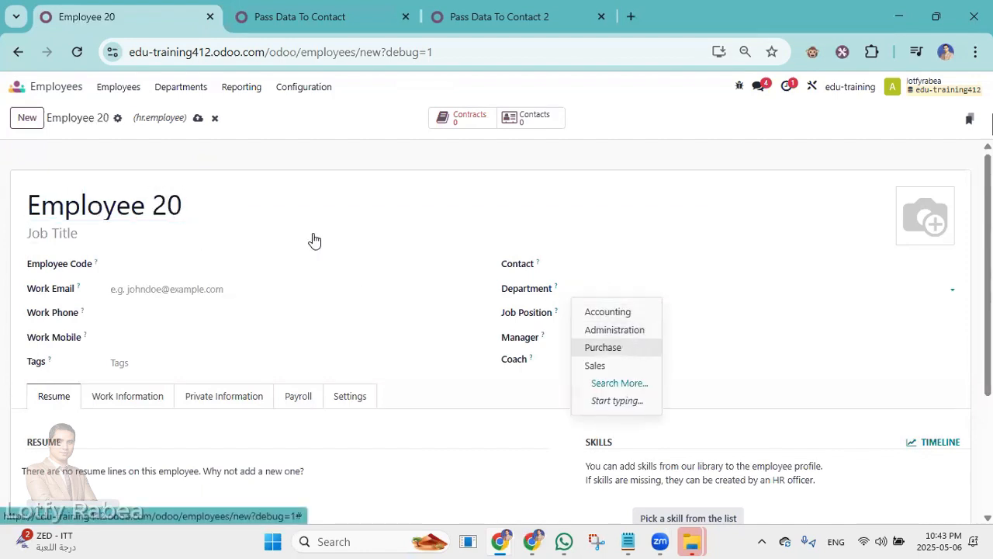
{"action": "key", "text": "Return"}
{"action": "left_click", "coordinate": [198, 117]}
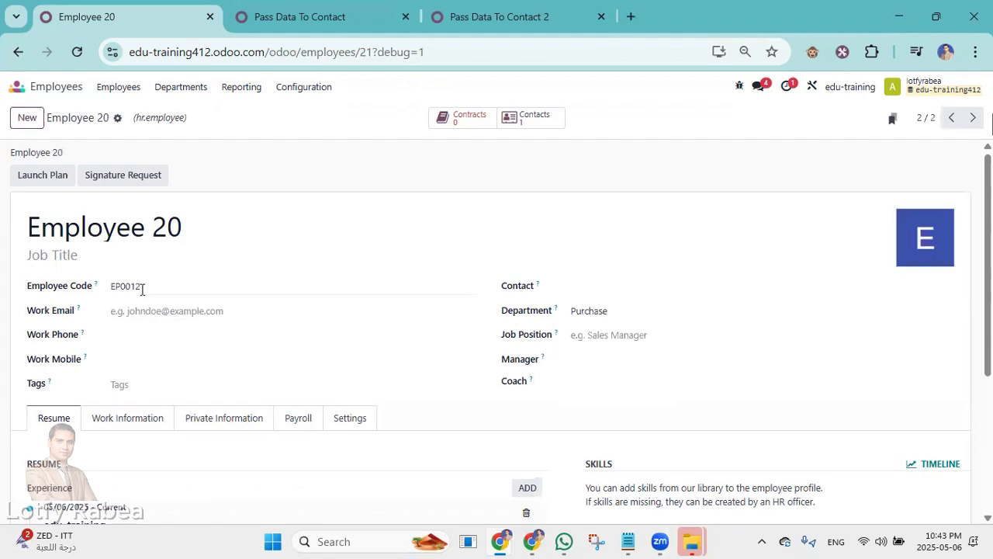
{"action": "left_click", "coordinate": [518, 123]}
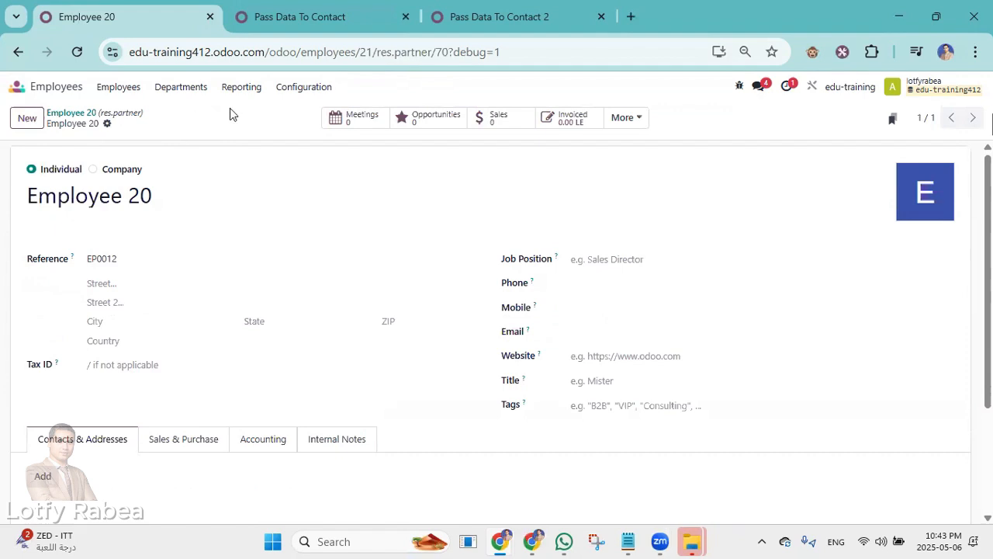
{"action": "left_click", "coordinate": [79, 114]}
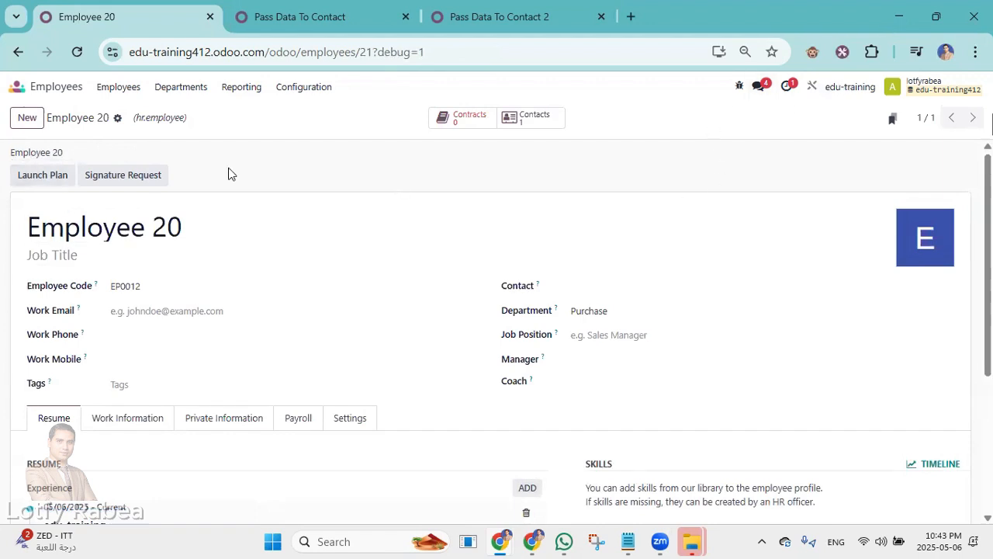
- Make the Work Contact field above the buttons invisible on the employee form in Studio and return to Employee 20
{"action": "key", "text": "F5"}
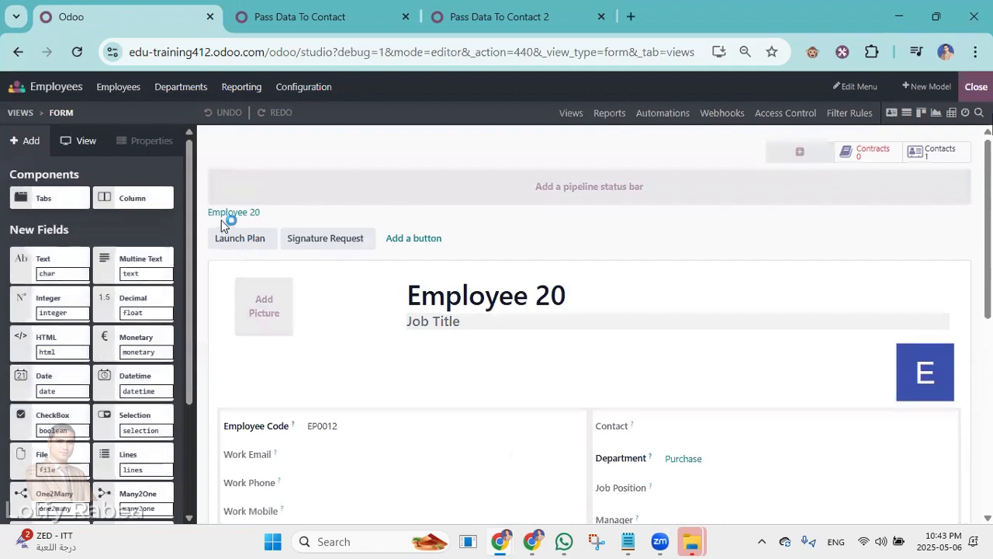
{"action": "left_click", "coordinate": [225, 217]}
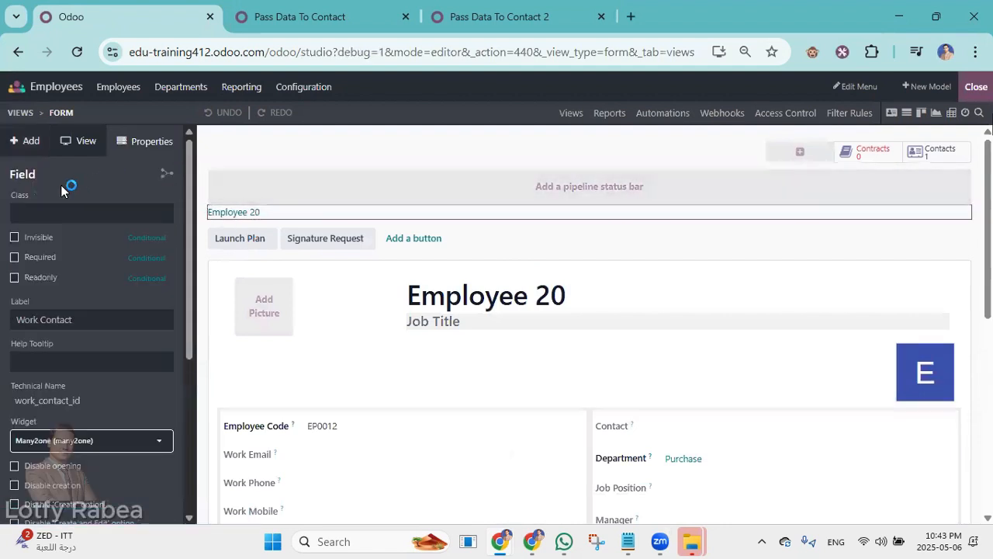
{"action": "left_click", "coordinate": [13, 236]}
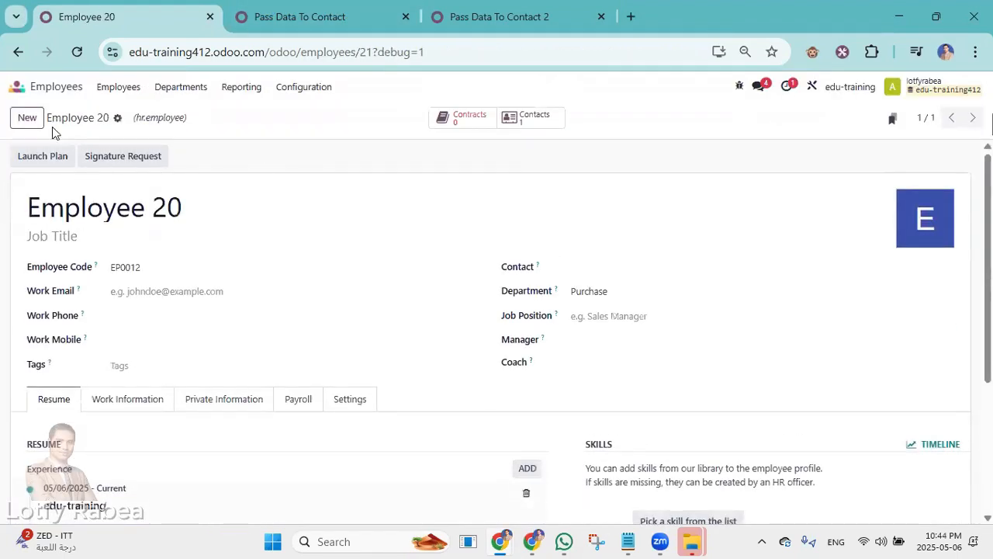
- Create another employee named Employee 21 in the Purchase department and save the record
{"action": "left_click", "coordinate": [27, 117]}
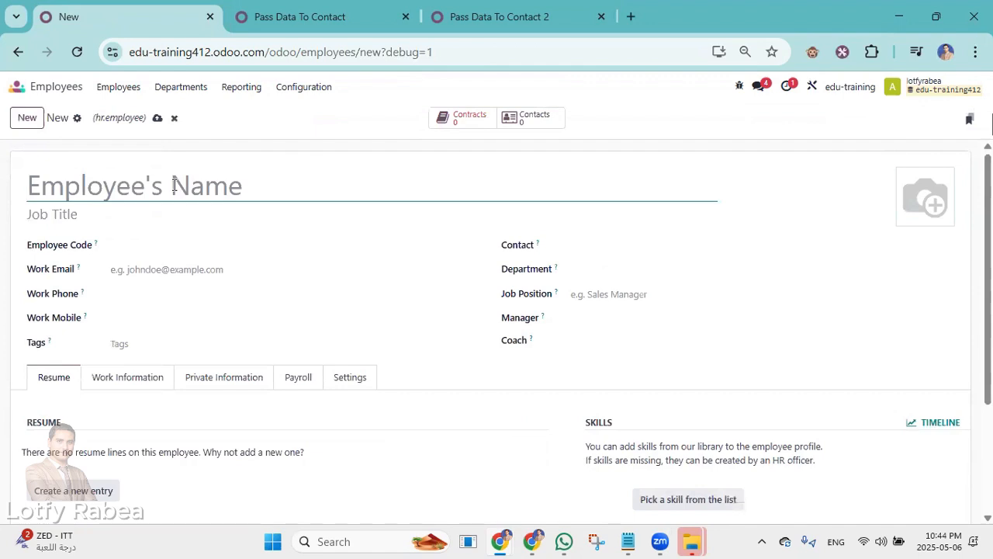
{"action": "type", "text": "Emplo"}
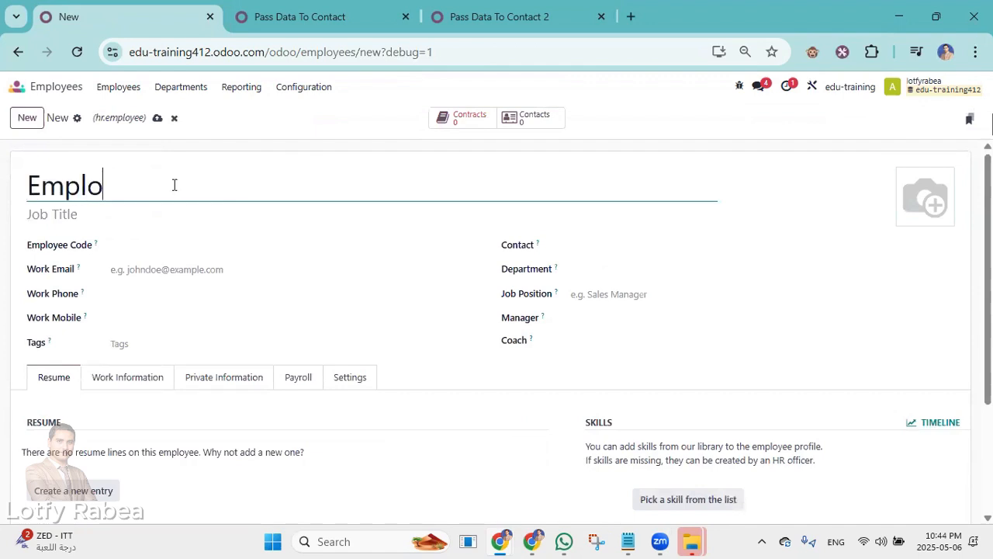
{"action": "type", "text": "yee "}
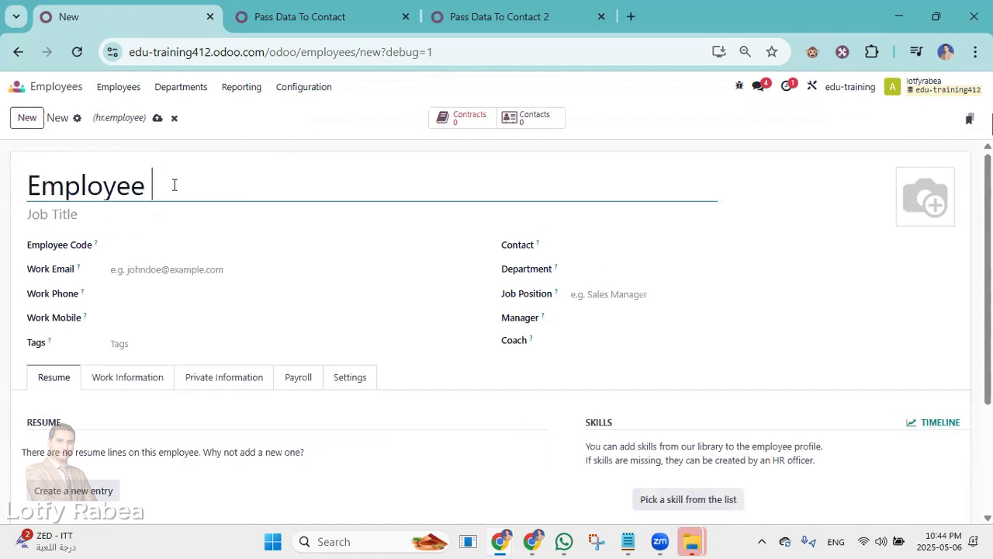
{"action": "type", "text": "21"}
{"action": "left_click", "coordinate": [627, 268]}
{"action": "key", "text": "Escape"}
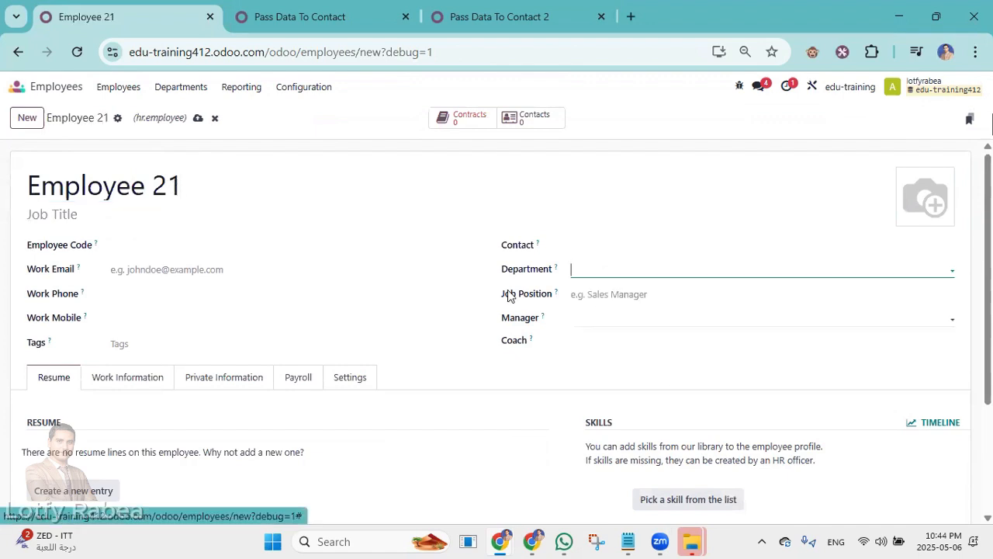
{"action": "left_click", "coordinate": [197, 118]}
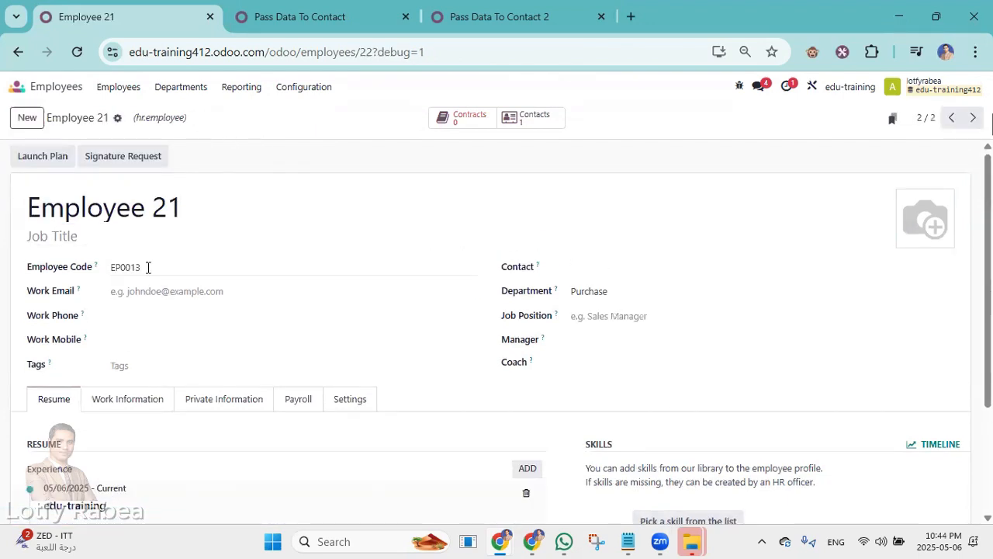
- Open Employee 21's linked contact and check its Reference
{"action": "left_click", "coordinate": [562, 126]}
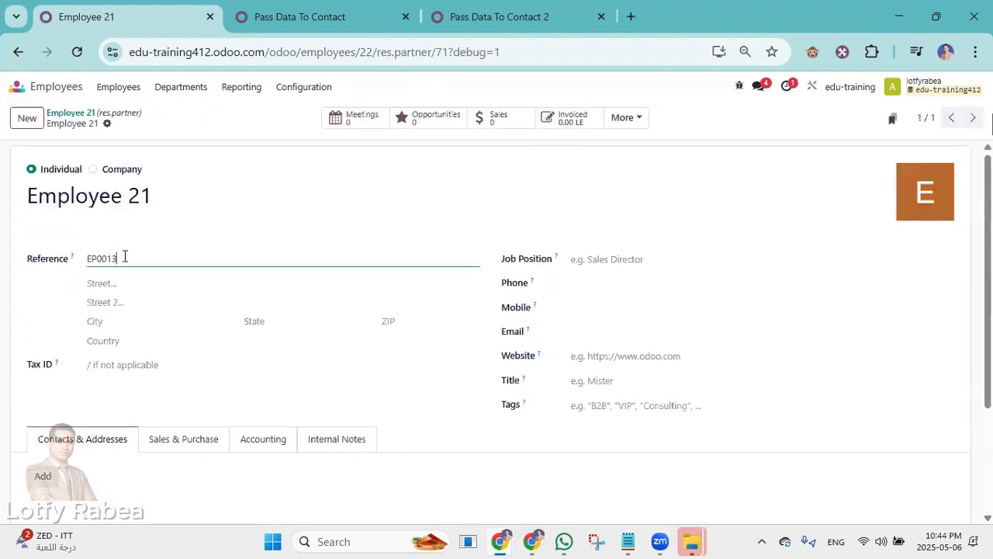
{"action": "double_click", "coordinate": [118, 258]}
{"action": "left_click", "coordinate": [30, 269]}
{"action": "left_click", "coordinate": [17, 87]}
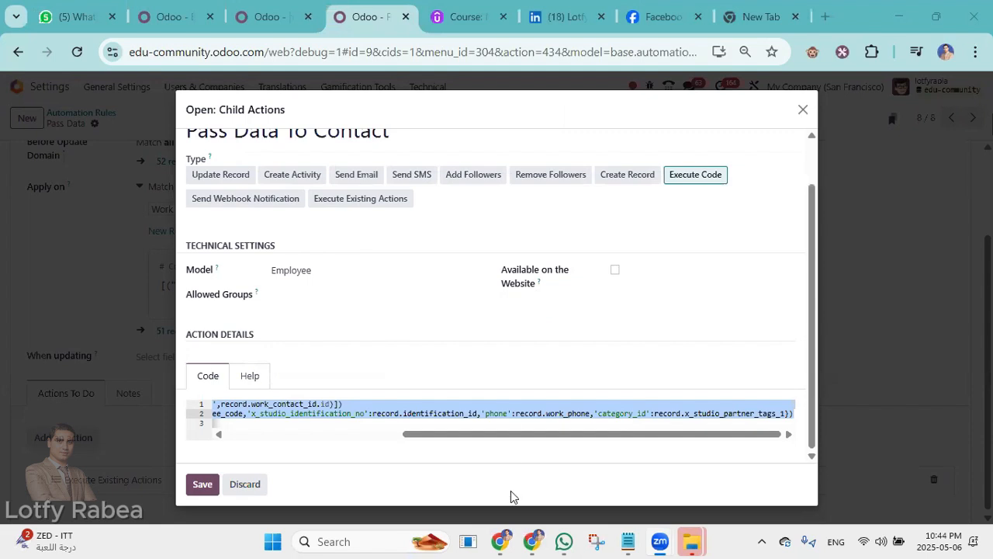
- Show the employee record in the edu-community database and open that database's apps overview
{"action": "left_click", "coordinate": [281, 6]}
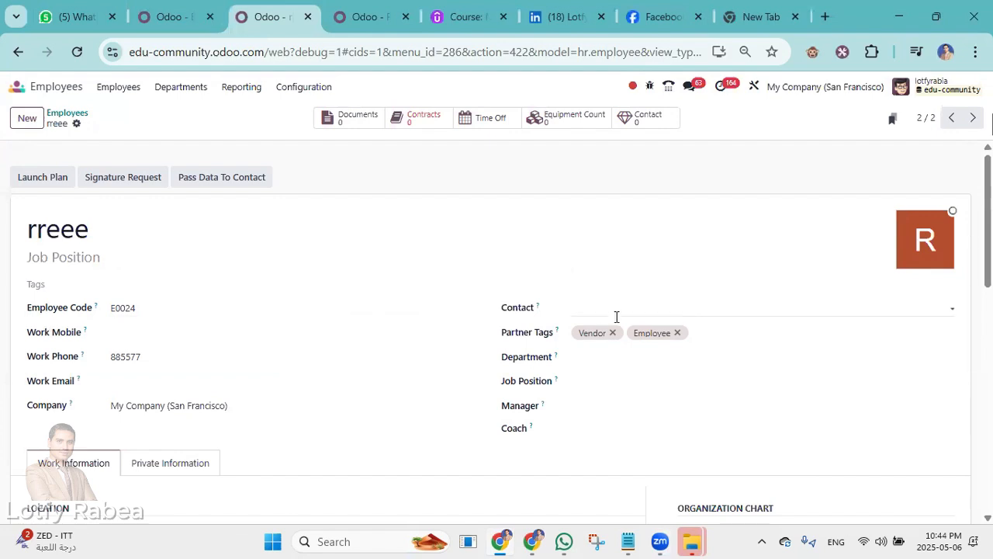
{"action": "left_click", "coordinate": [40, 86]}
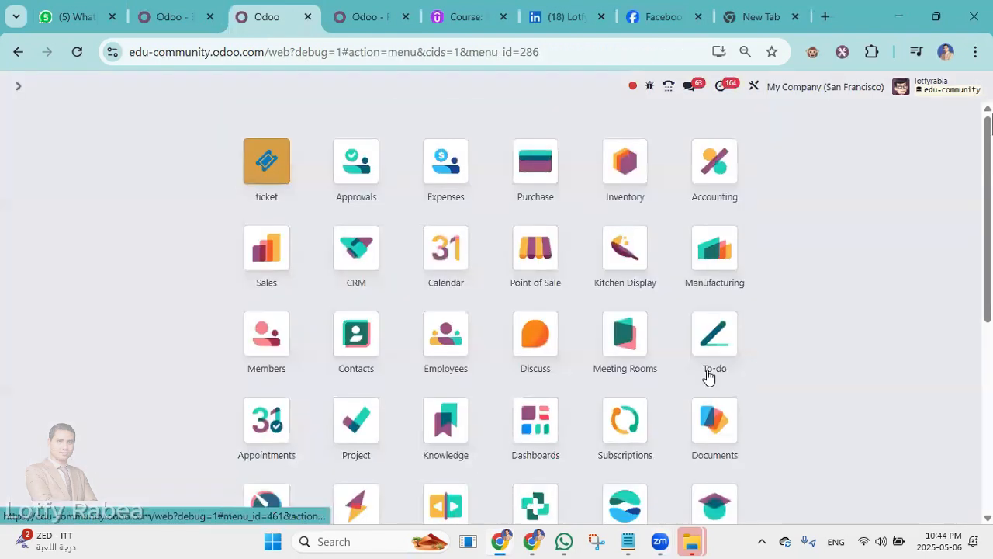